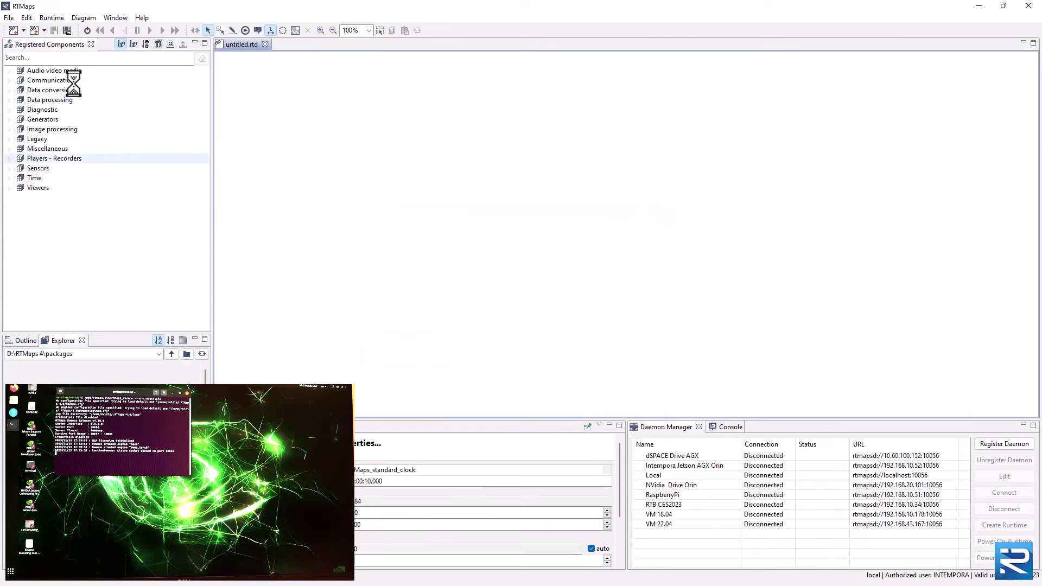
Connect to the Intempora Jetson AGX Orin daemon
double_click(74, 81)
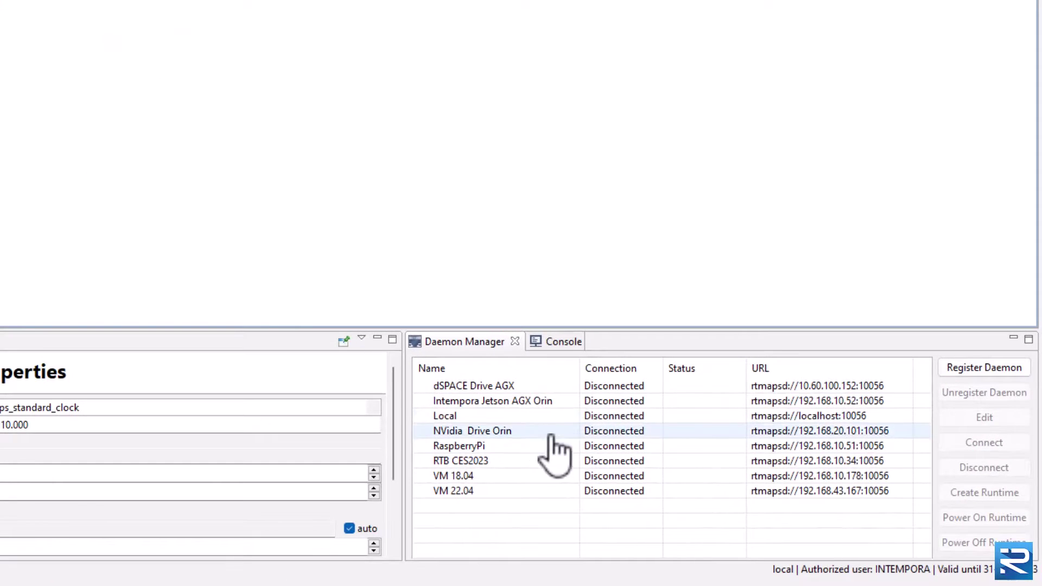
left_click(519, 403)
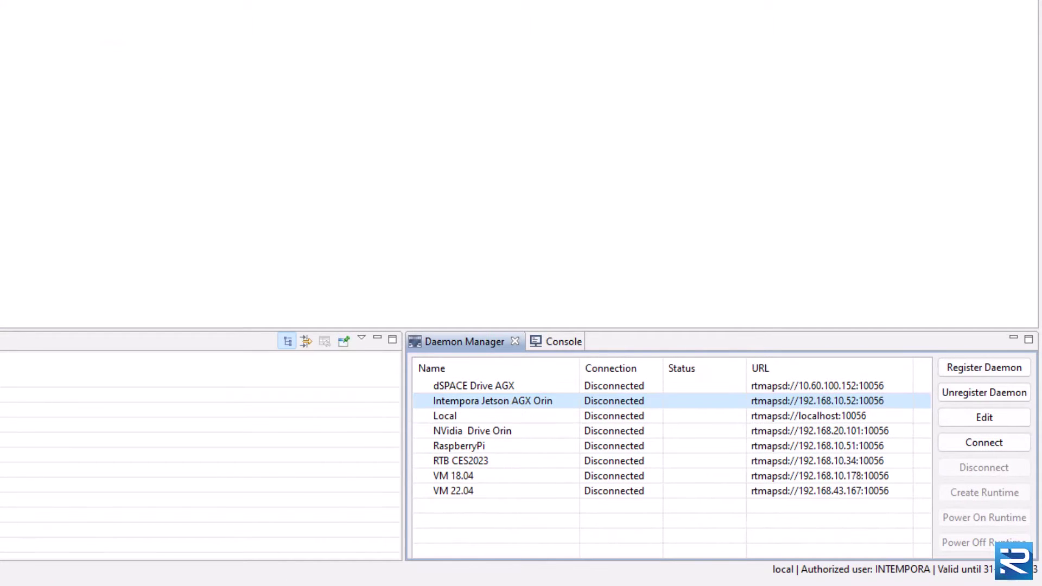
left_click(980, 446)
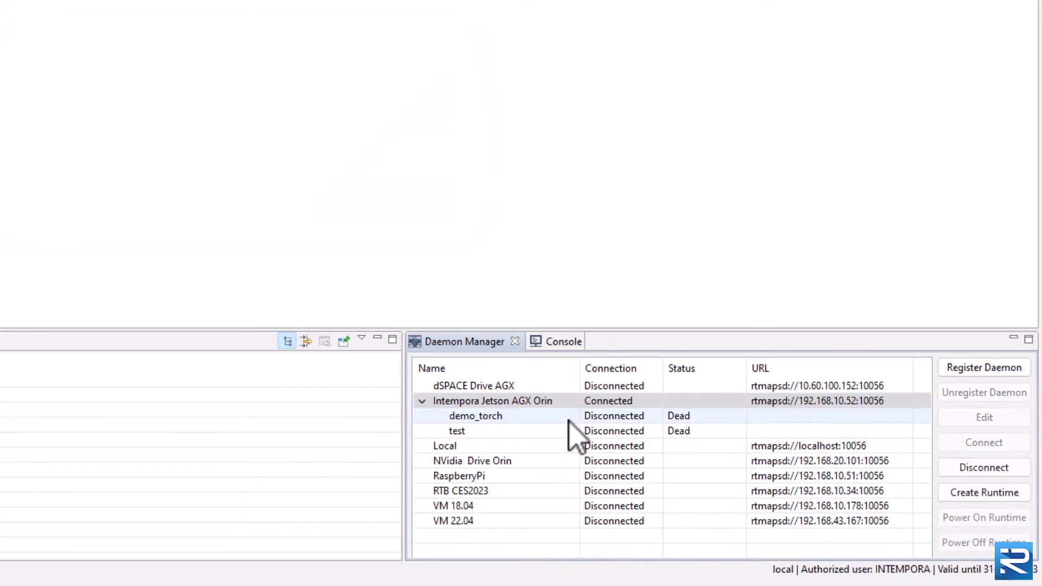
Power on the Jetson's "test" runtime and connect to it
left_click(498, 432)
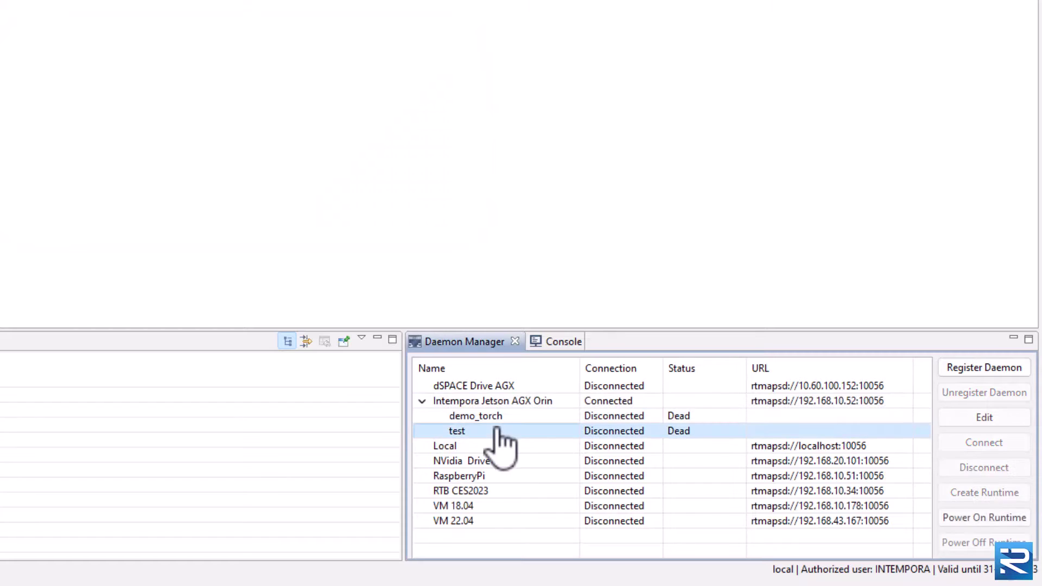
left_click(973, 518)
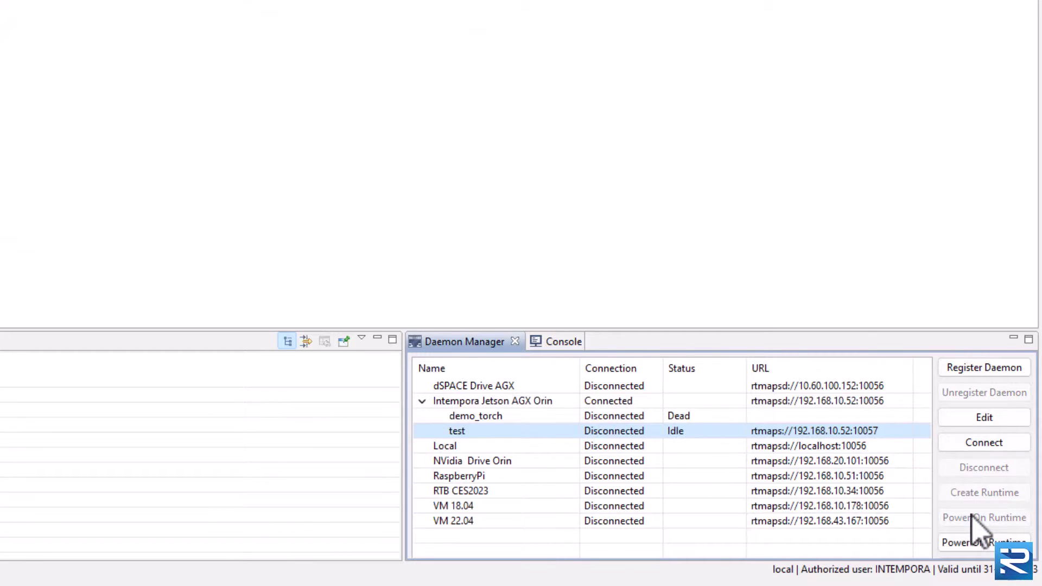
left_click(983, 443)
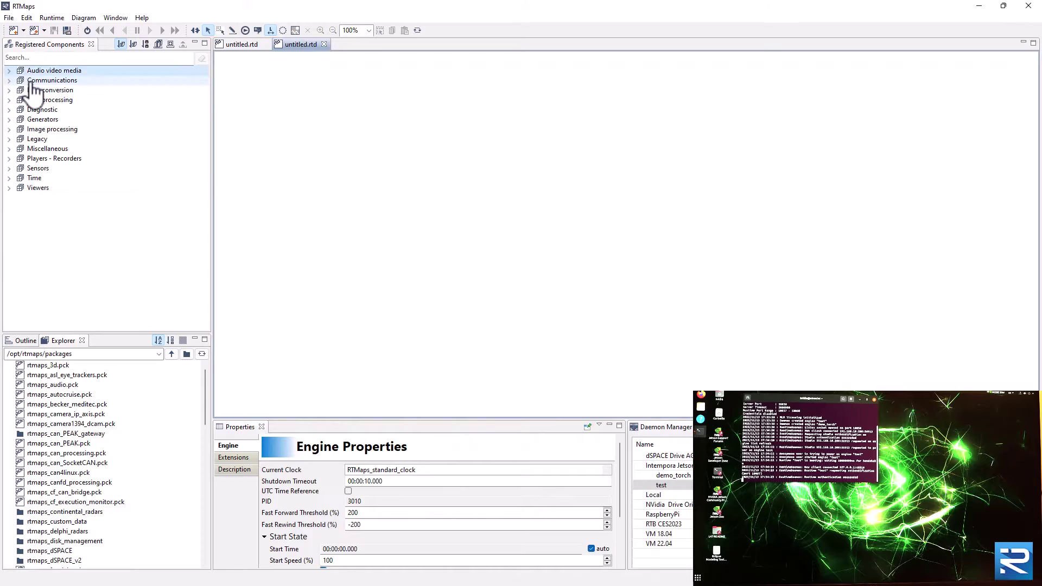
Add a UDP Socket plus the VLS-HDL-VLP UDP decoder and VLS-HDL-VLP convert to XYZ components from rtmaps_velodyne.pck to the diagram
left_click(9, 81)
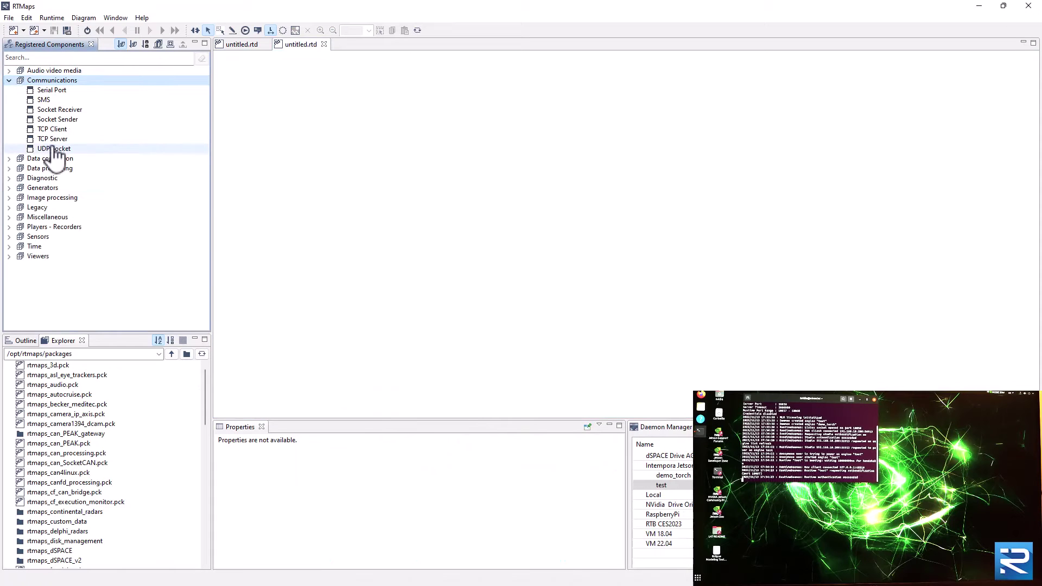
left_click_drag(56, 147, 340, 121)
scroll(70, 429, "down", 15)
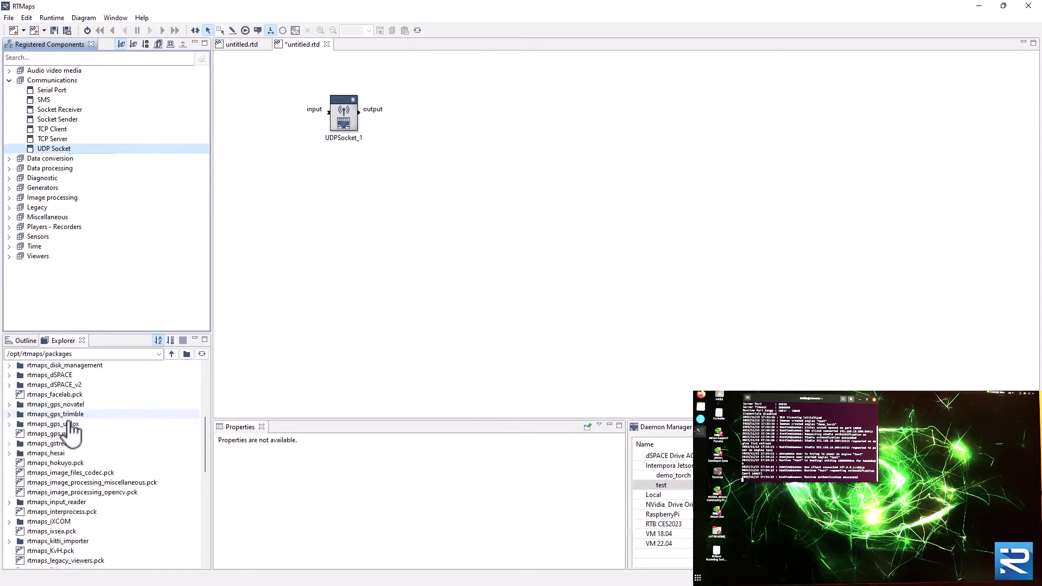
left_click_drag(75, 512, 437, 142)
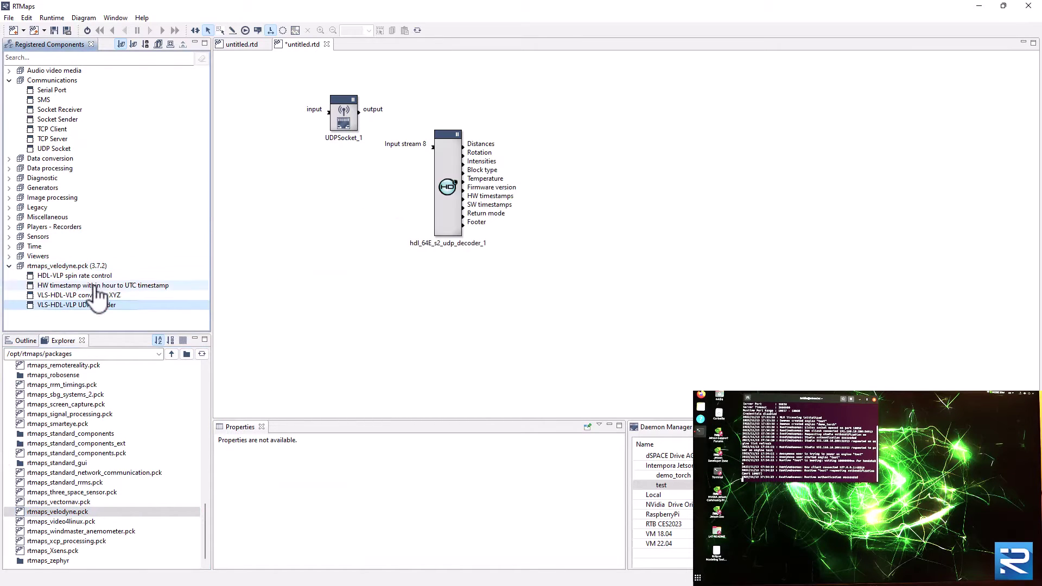
left_click_drag(132, 296, 521, 172)
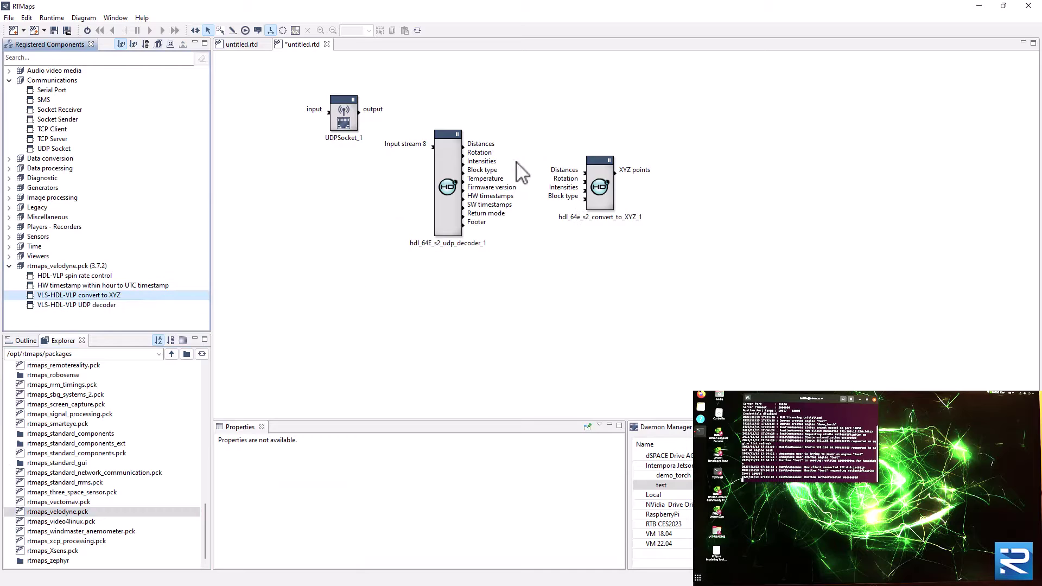
Add a 3D Viewer to the diagram beside the XYZ conversion component
double_click(38, 255)
left_click_drag(46, 266, 52, 266)
left_click_drag(714, 125, 714, 126)
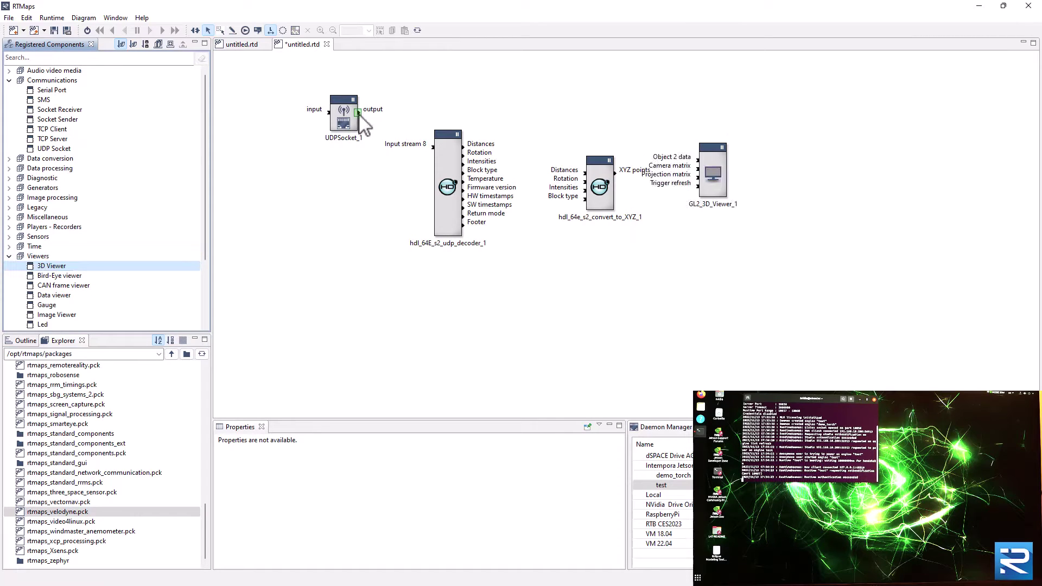
Wire the UDP Socket through the decoder and XYZ converter, feeding XYZ points into the 3D Viewer's Object 2 data input
left_click_drag(357, 112, 433, 147)
left_click(460, 165)
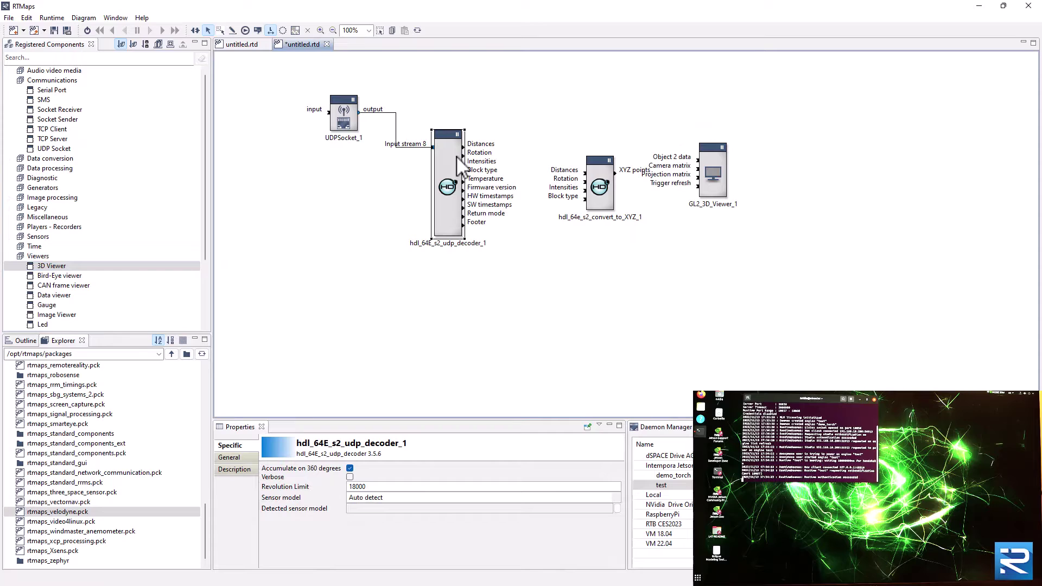
left_click(591, 172, "ctrl")
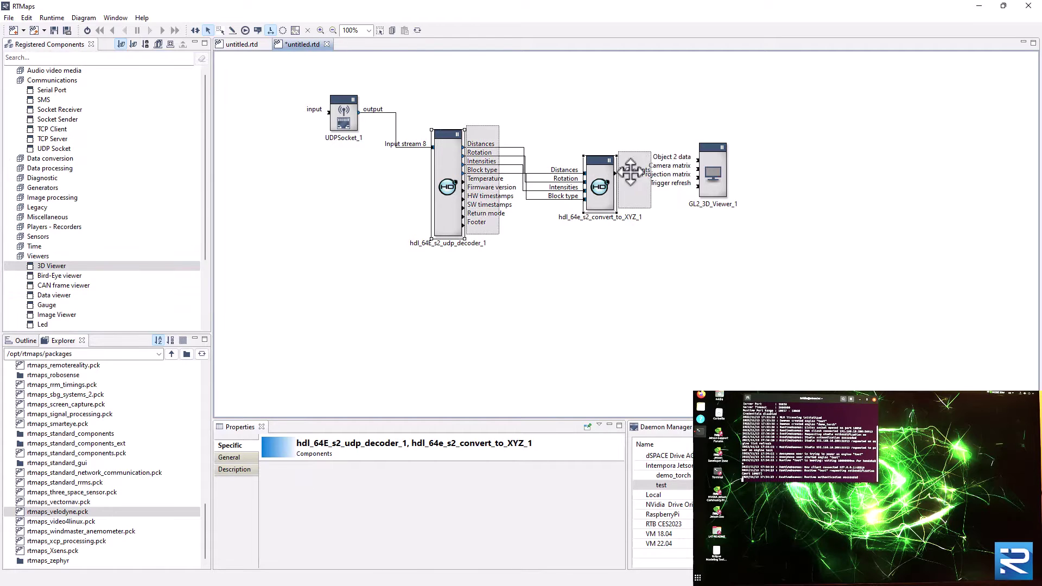
left_click_drag(631, 172, 614, 168)
left_click(630, 181)
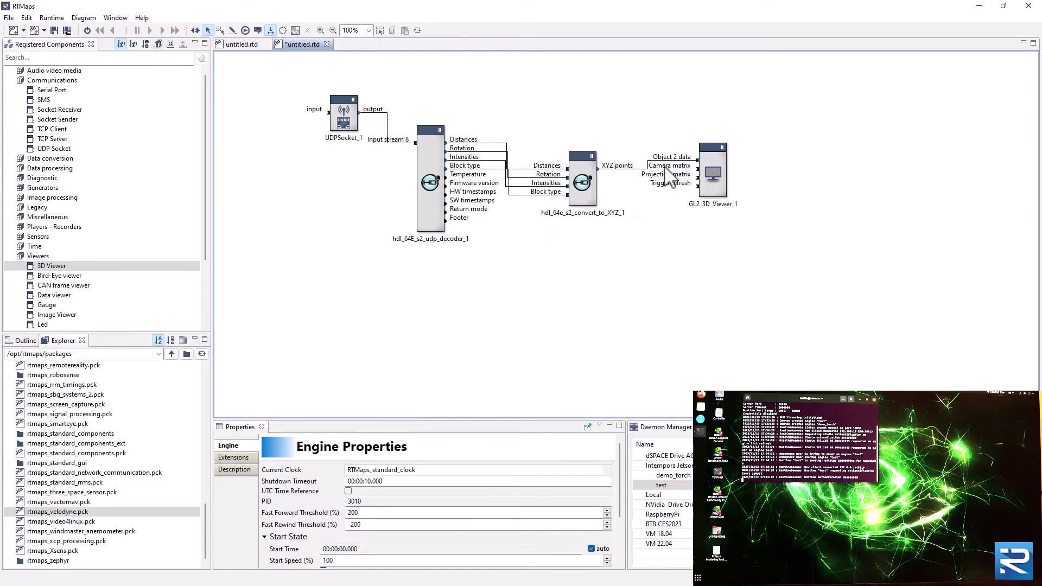
Set the XYZ converter's calibration file to VLP-16.xml from the remote /home/nvidia/Videos folder
left_click(584, 180)
left_click(608, 469)
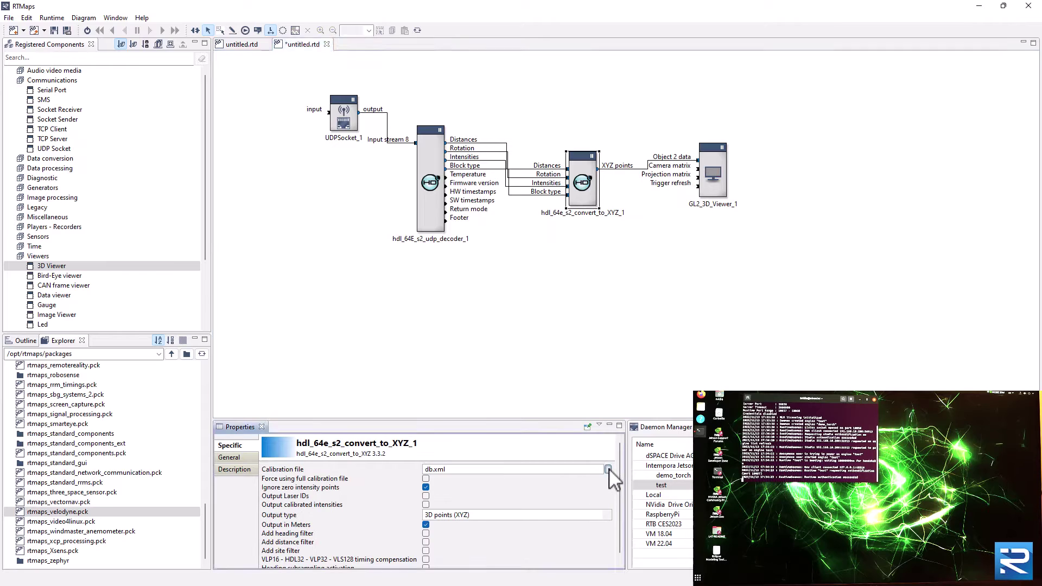
left_click(38, 70)
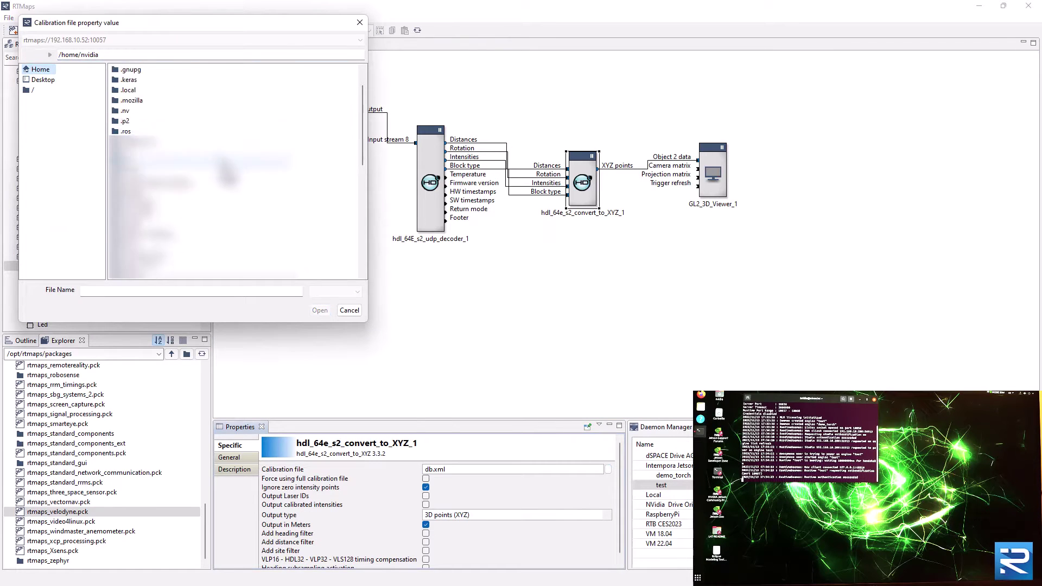
double_click(137, 120)
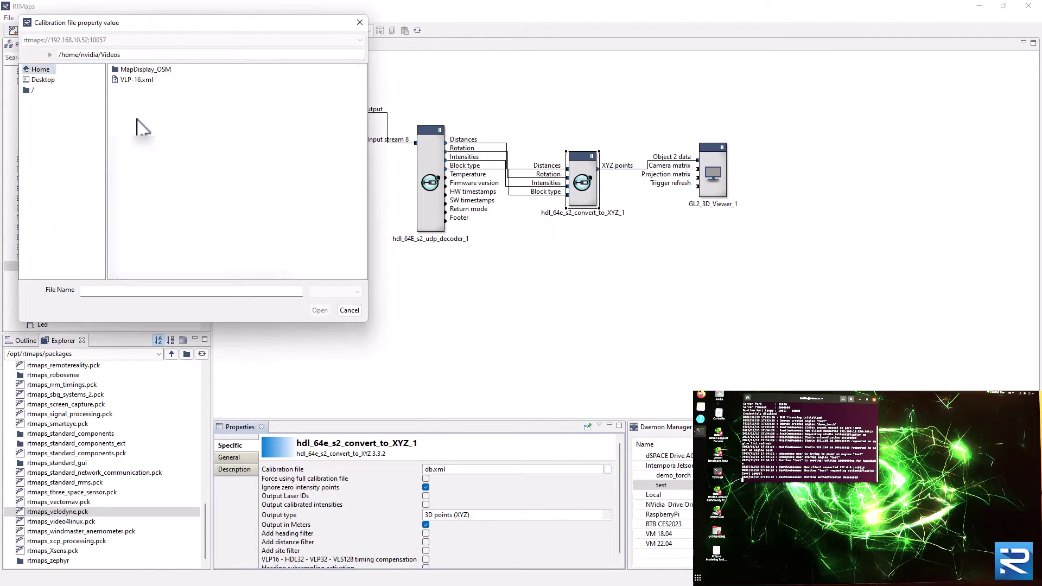
double_click(133, 80)
left_click(331, 230)
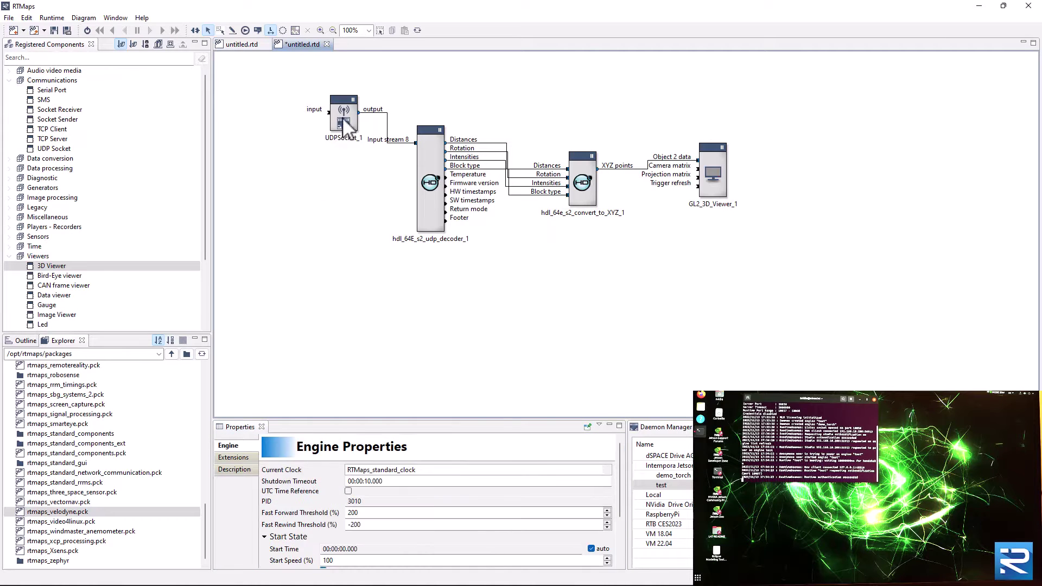
Move the UDP Socket level with the decoder's input and set its local port to 2368
left_click_drag(345, 120, 306, 146)
left_click(343, 500)
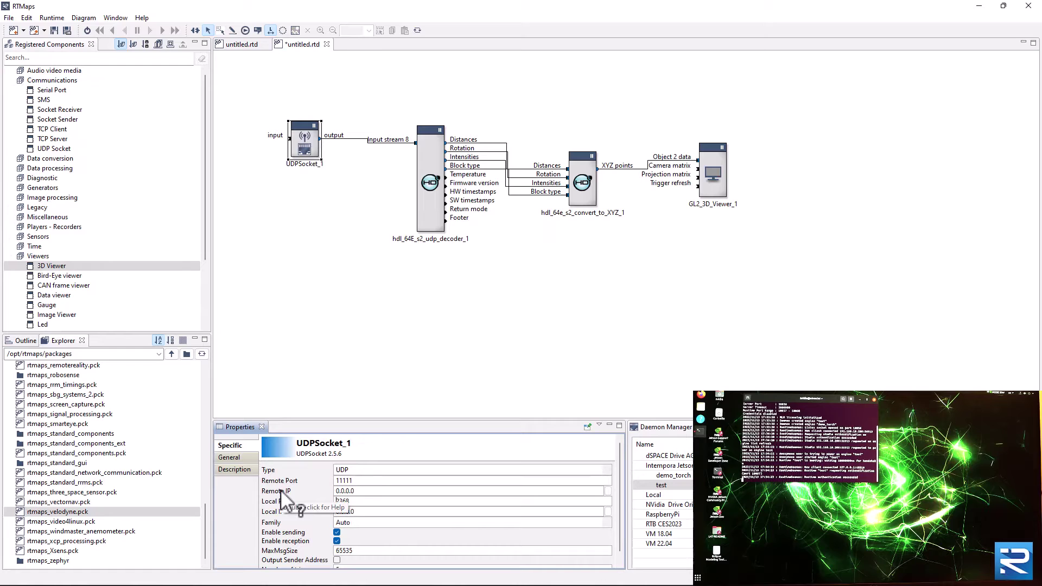
left_click(293, 232)
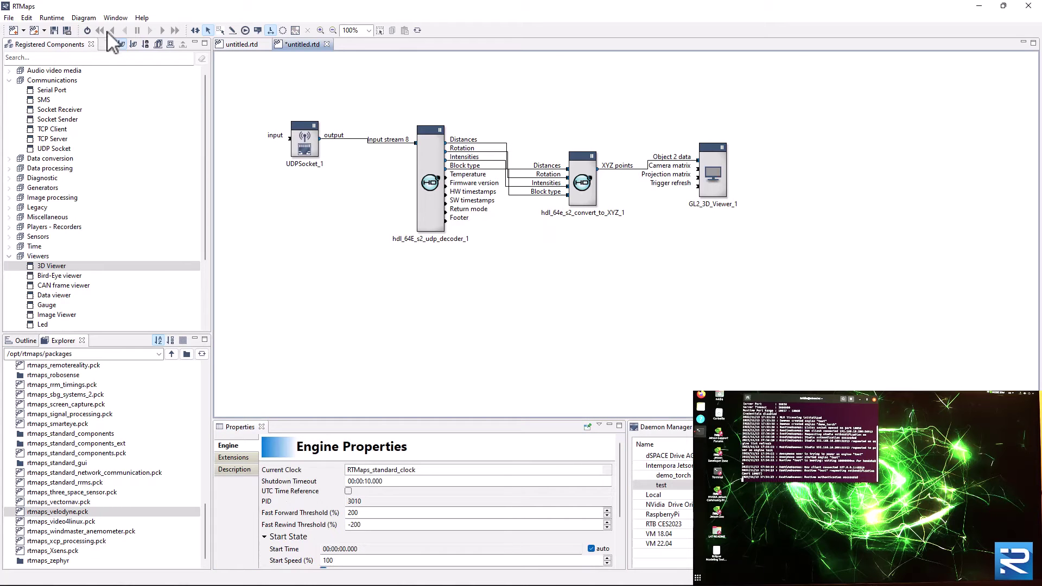
Run the diagram on the Jetson and examine the live lidar point cloud in the 3D viewer window
left_click(88, 31)
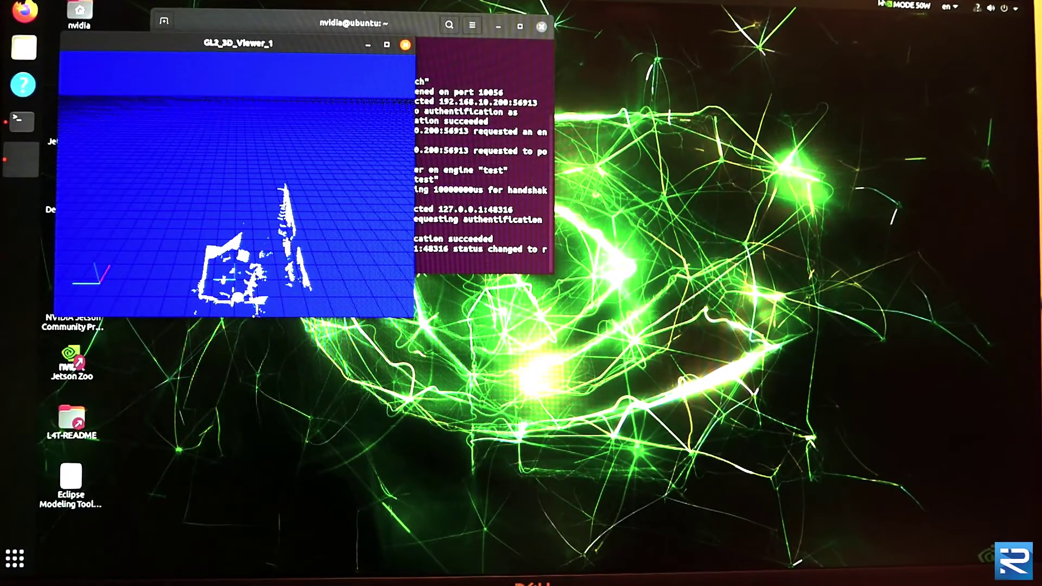
left_click_drag(234, 48, 318, 180)
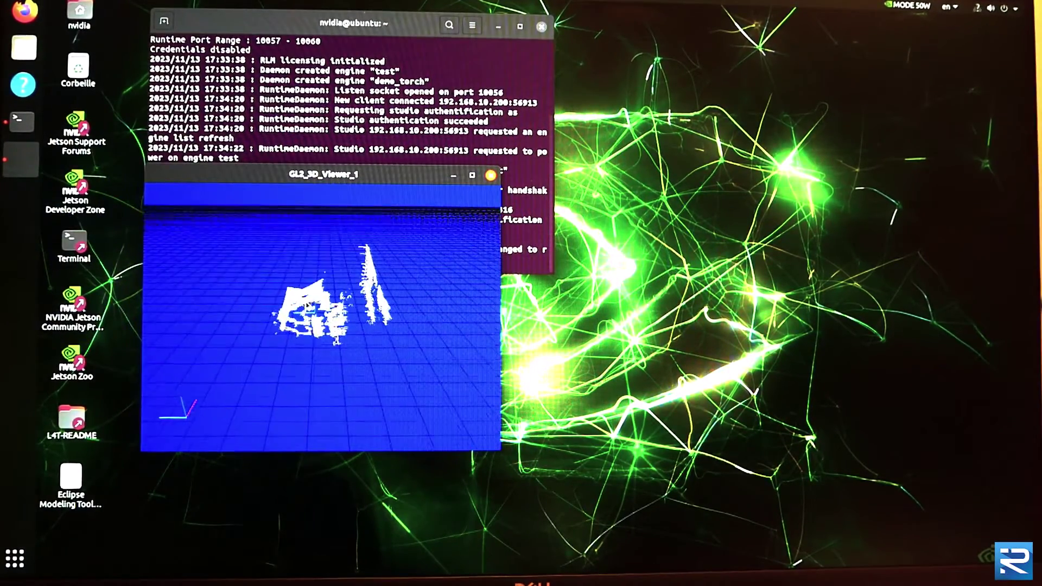
scroll(311, 326, "up", 5)
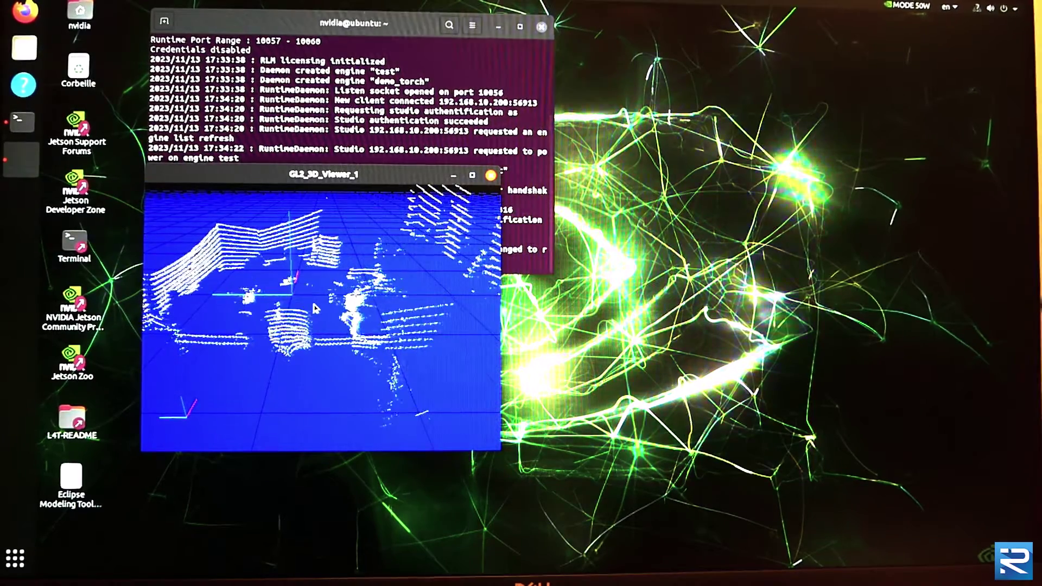
mouse_move(314, 309)
left_mouse_down()
mouse_move(337, 304)
mouse_move(304, 312)
mouse_move(321, 309)
left_mouse_up()
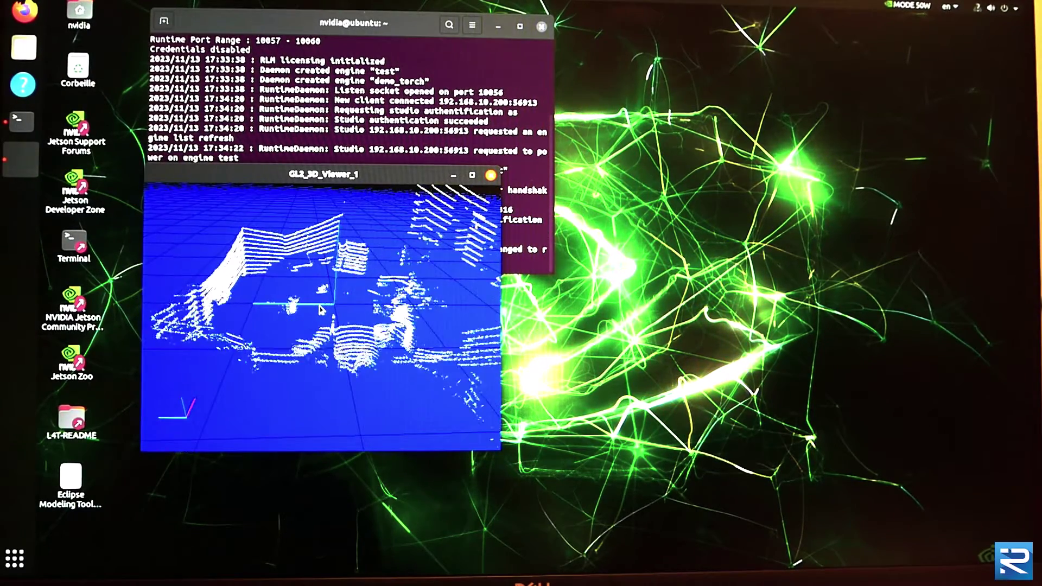
key("alt+Tab")
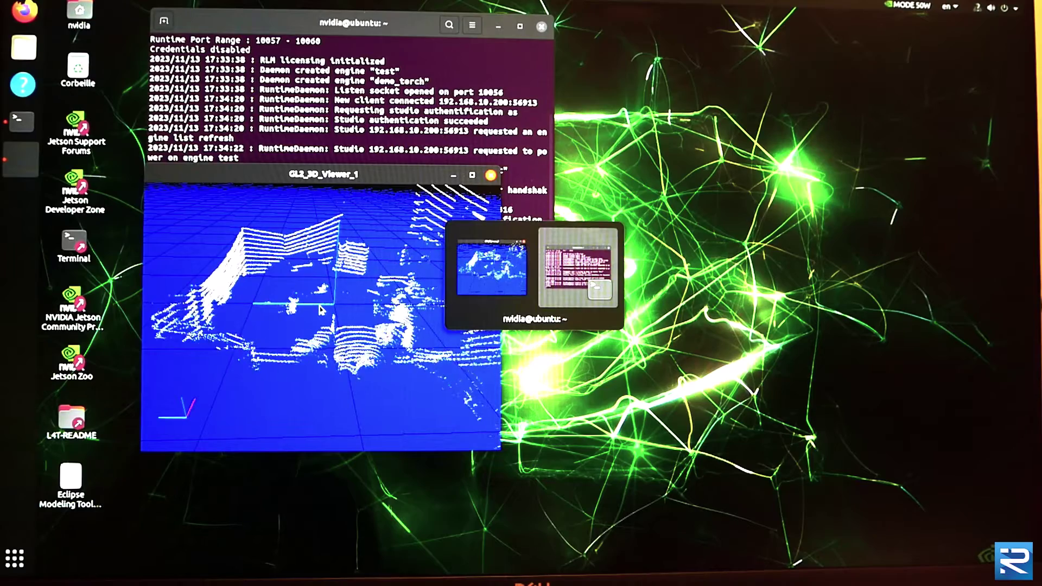
key("alt+Tab")
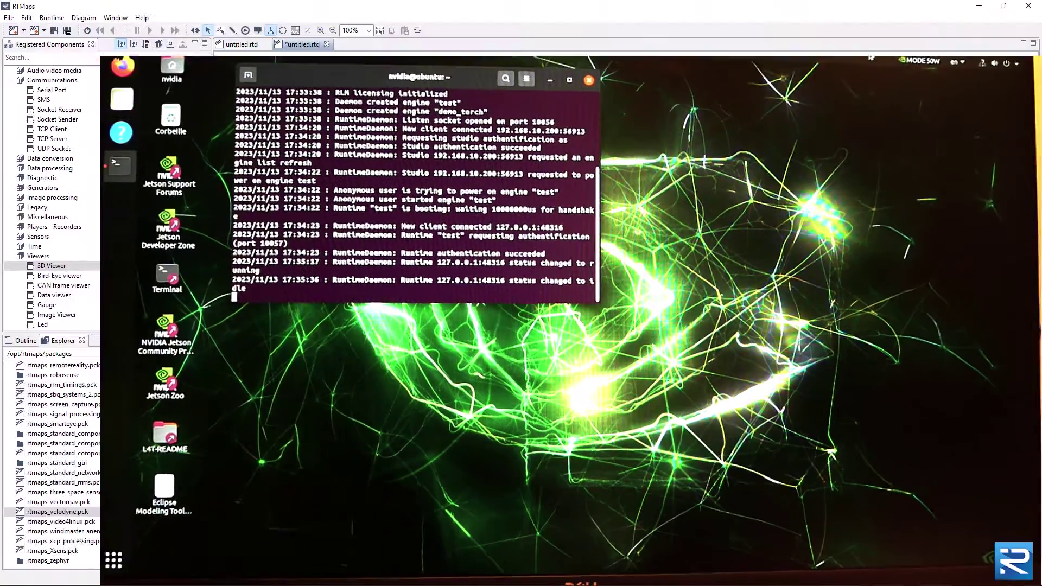
Add the sbgECom device and sbgECom decoder from rtmaps_sbg_systems_2.pck below the lidar chain and connect the device's ECom data to the decoder
scroll(65, 516, "up", 4)
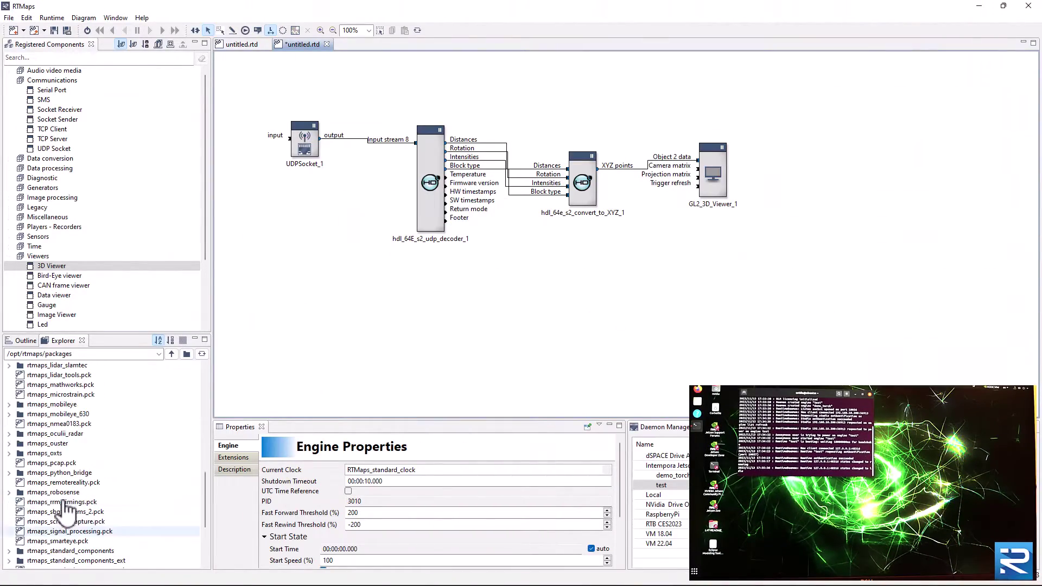
left_click_drag(81, 516, 278, 297)
double_click(76, 266)
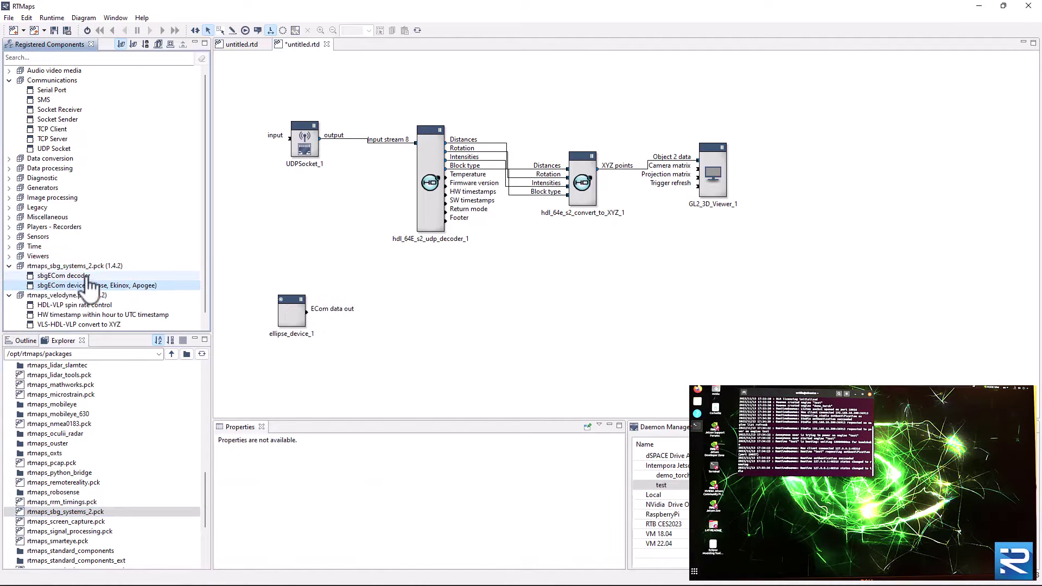
left_click_drag(63, 275, 400, 297)
left_click(293, 315)
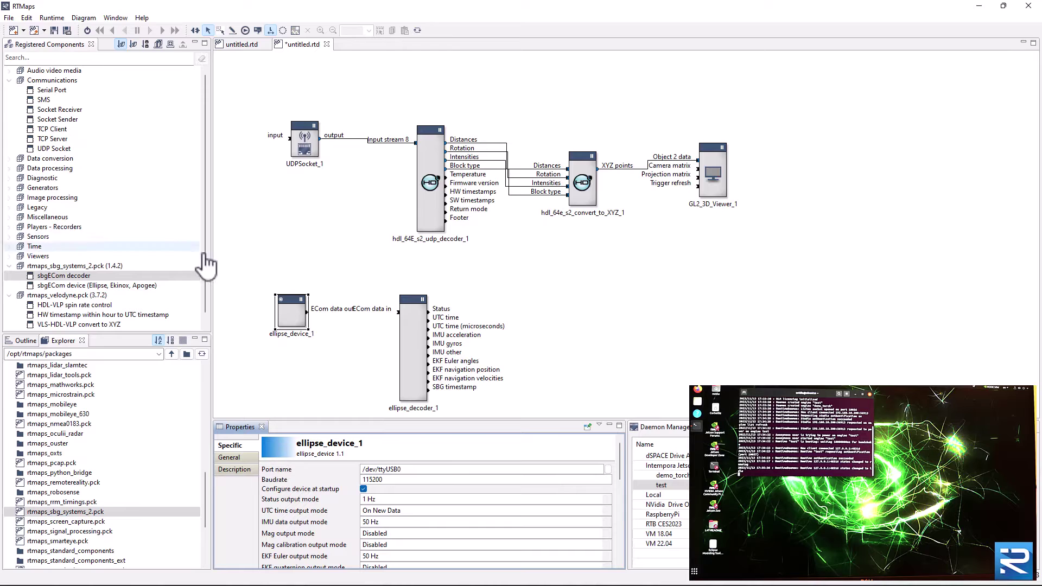
left_click_drag(307, 314, 399, 312)
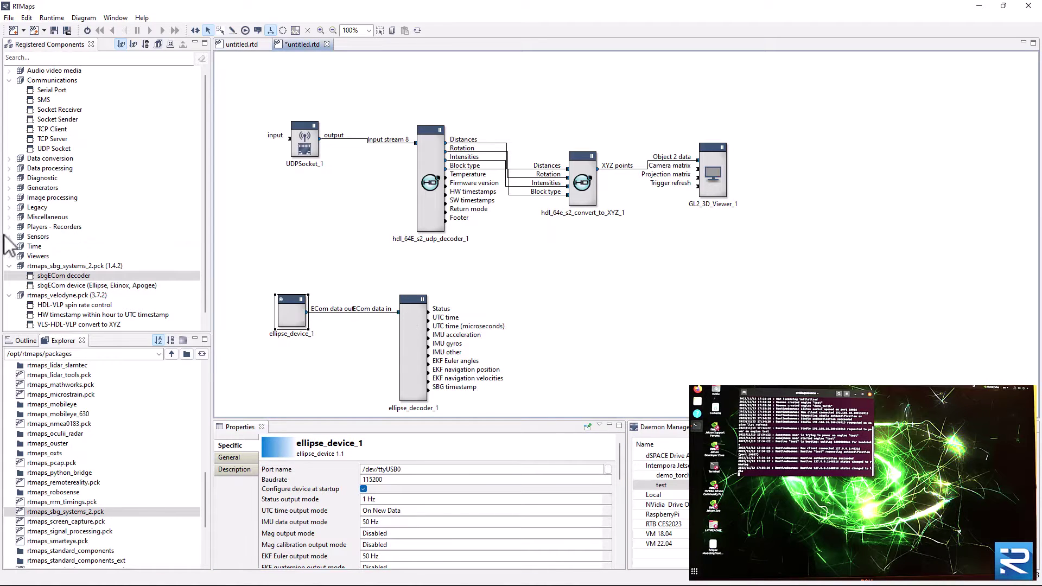
Add a Devectorizer beside the sbgECom decoder and connect the decoder's IMU gyros output to its vector input
left_click(8, 80)
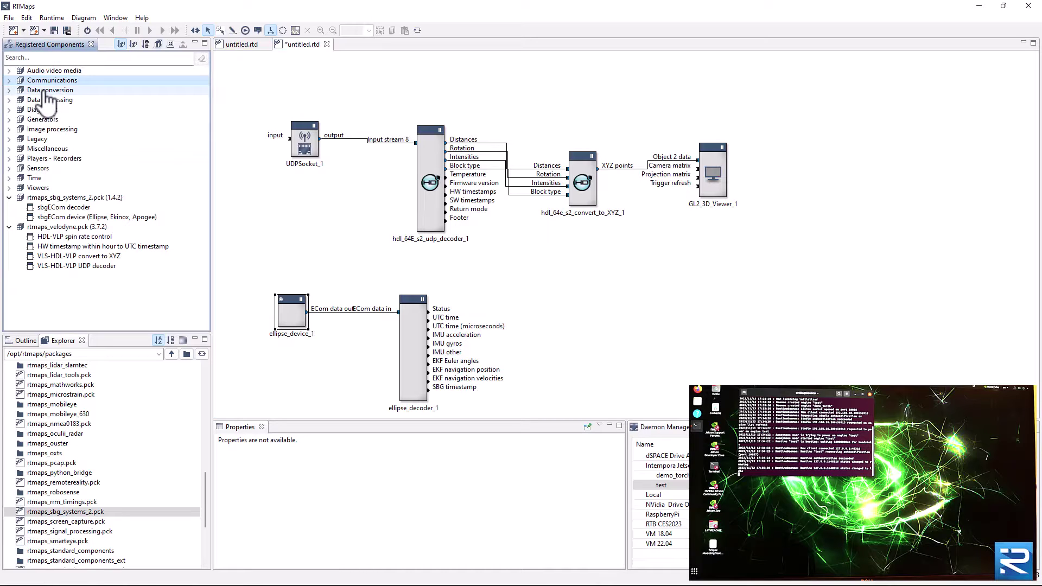
double_click(49, 100)
left_click_drag(54, 148, 464, 285)
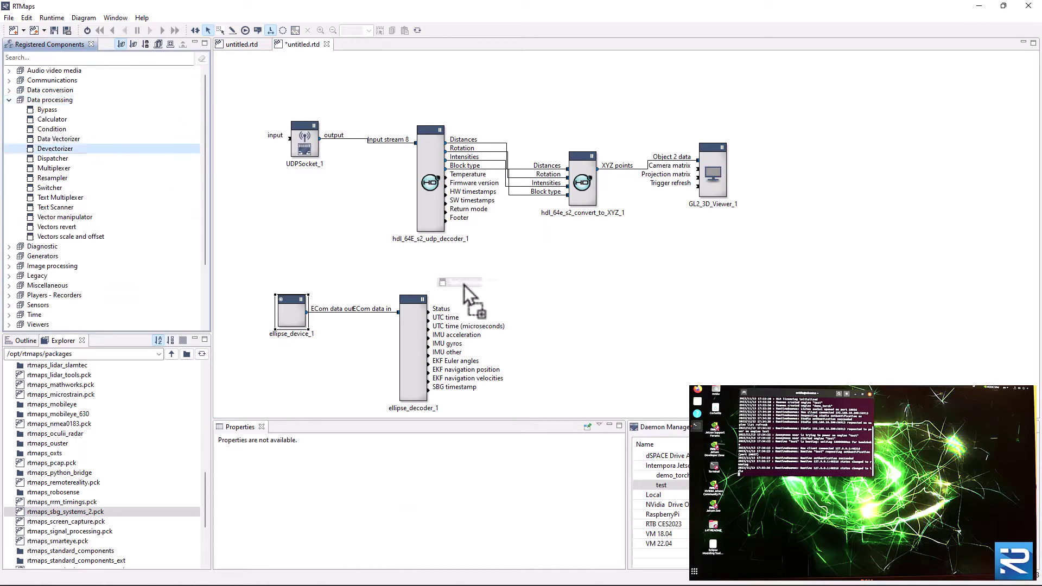
mouse_move(426, 346)
left_mouse_down()
mouse_move(551, 343)
mouse_move(571, 354)
left_mouse_up()
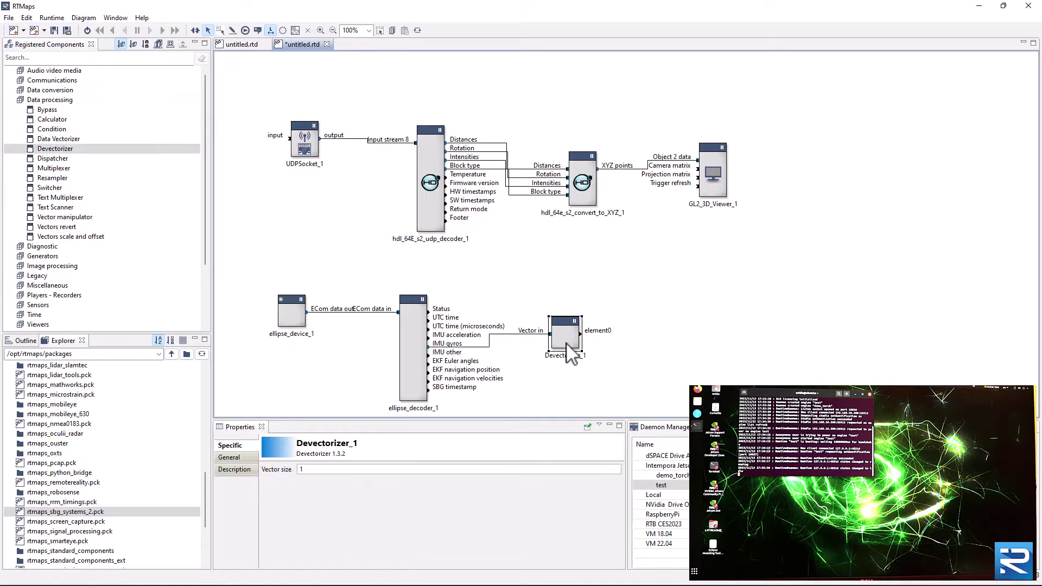
Set the Devectorizer's vector size to 3
double_click(323, 470)
type("3")
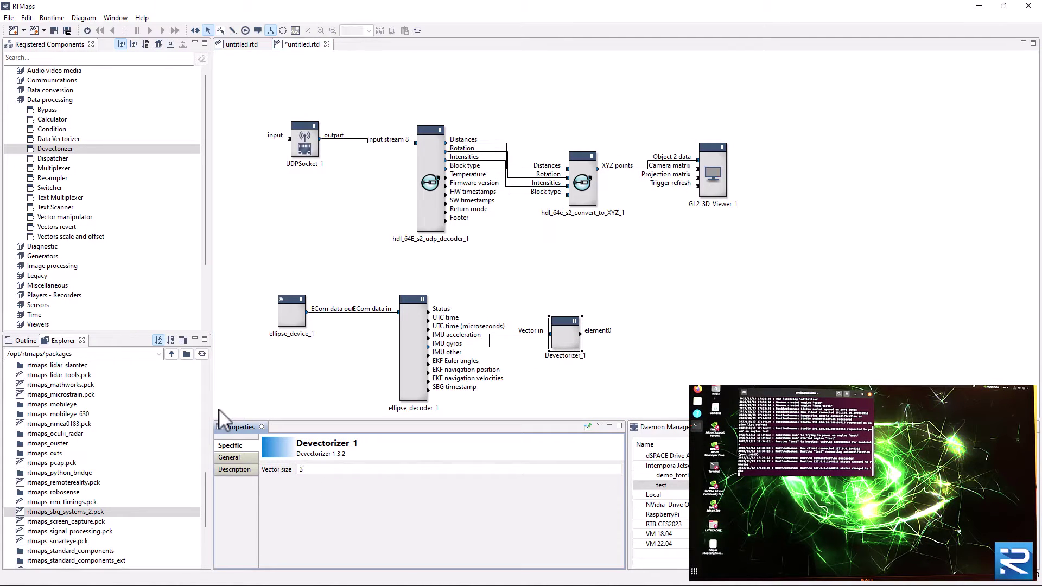
key("Return")
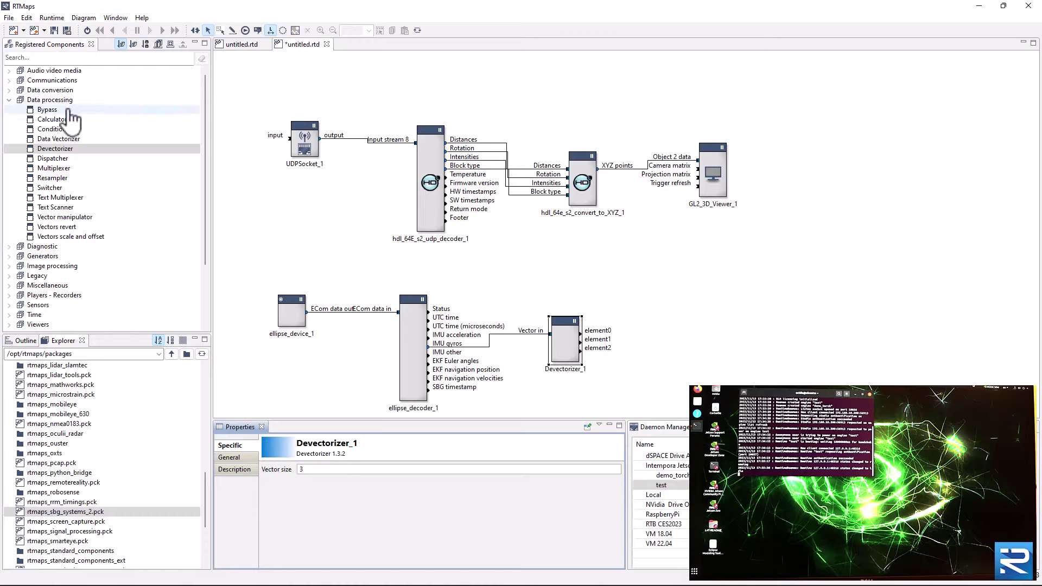
Add an Oscilloscope viewer to the right of the Devectorizer
double_click(39, 324)
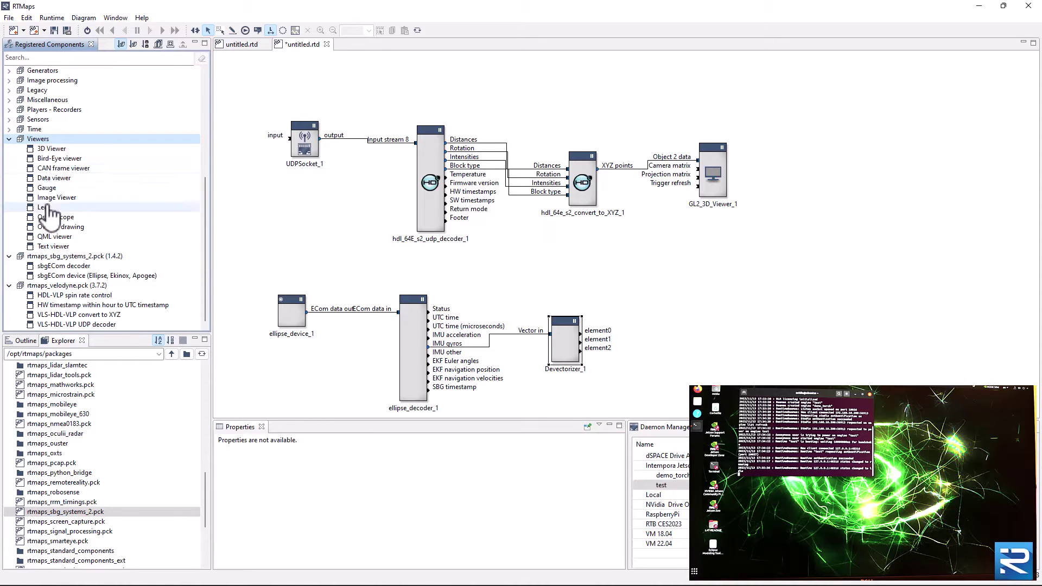
left_click_drag(52, 217, 678, 295)
left_click_drag(677, 334, 680, 337)
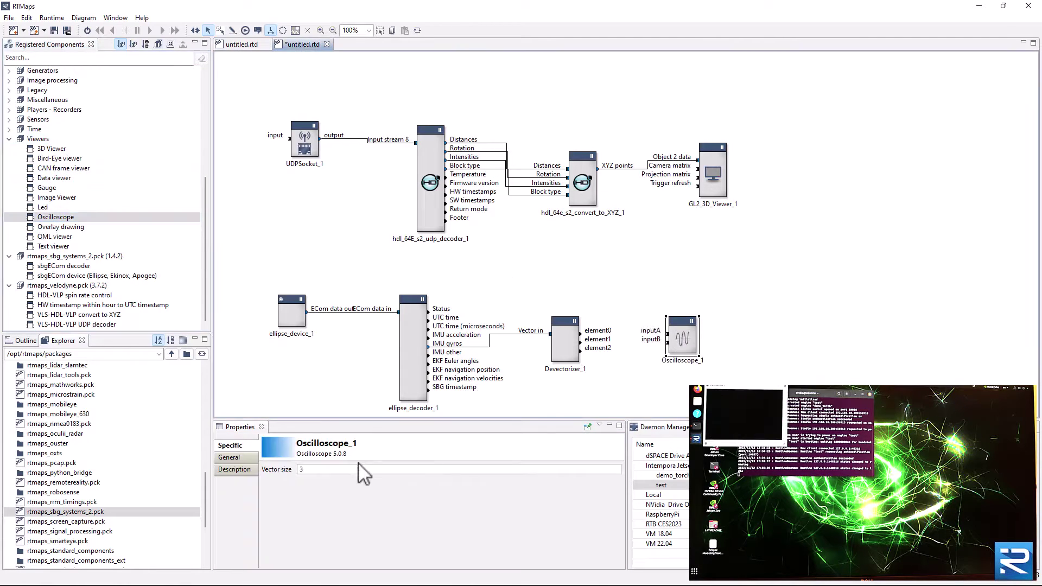
Set the Oscilloscope's number of inputs to 3 and connect the Devectorizer's element outputs to inputs A, B and C
left_click(346, 494)
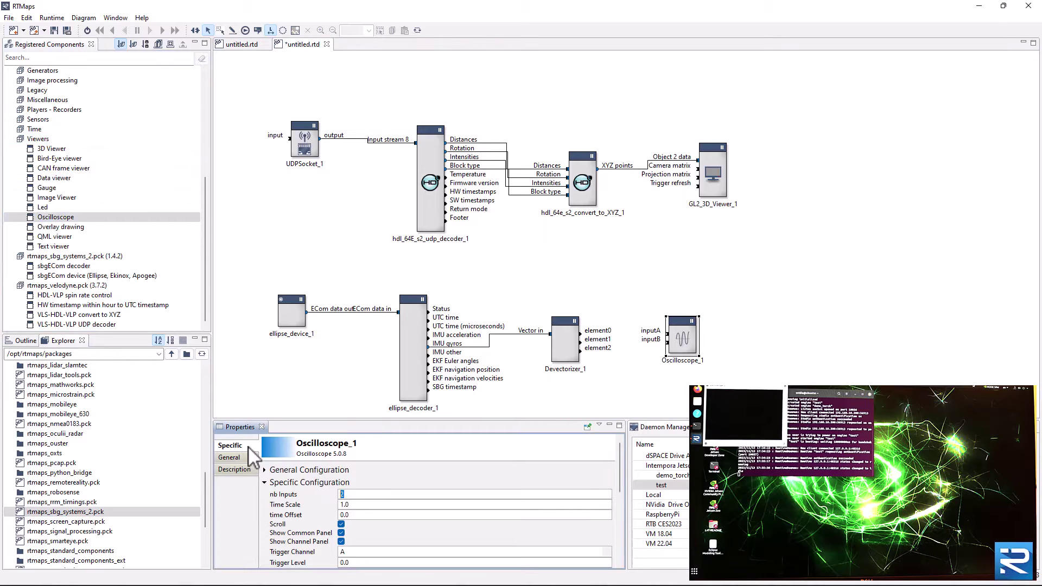
type("3")
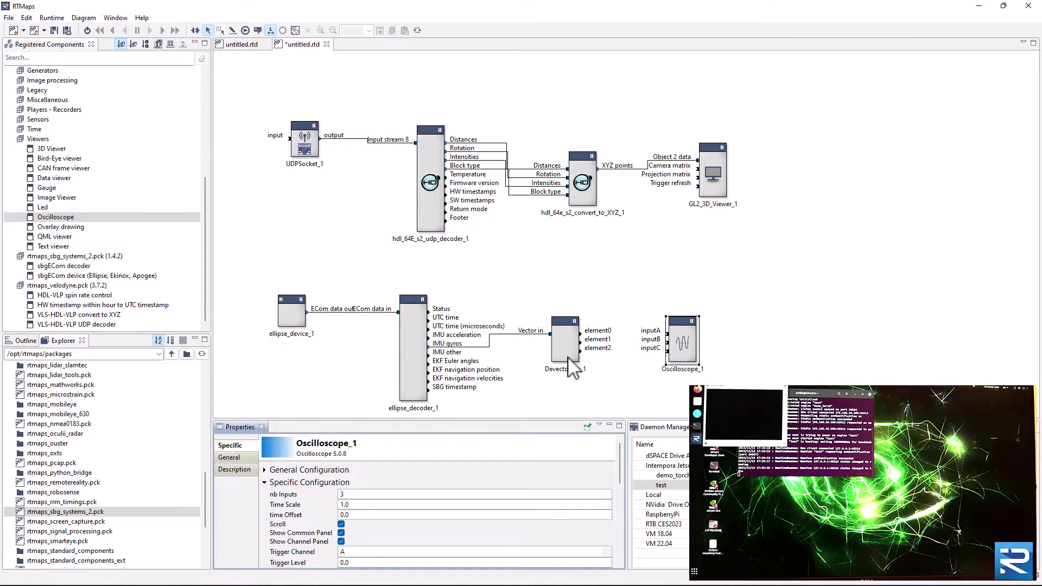
left_click_drag(572, 369, 696, 360)
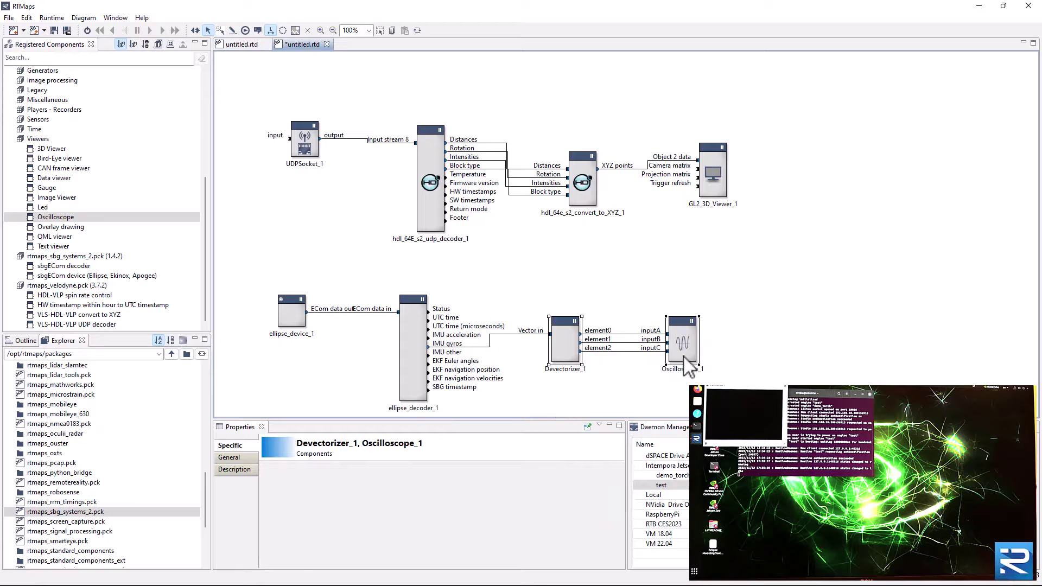
Set the scale of the Oscilloscope's inputs A, B and C to 2.0
left_click(685, 358)
scroll(337, 521, "down", 5)
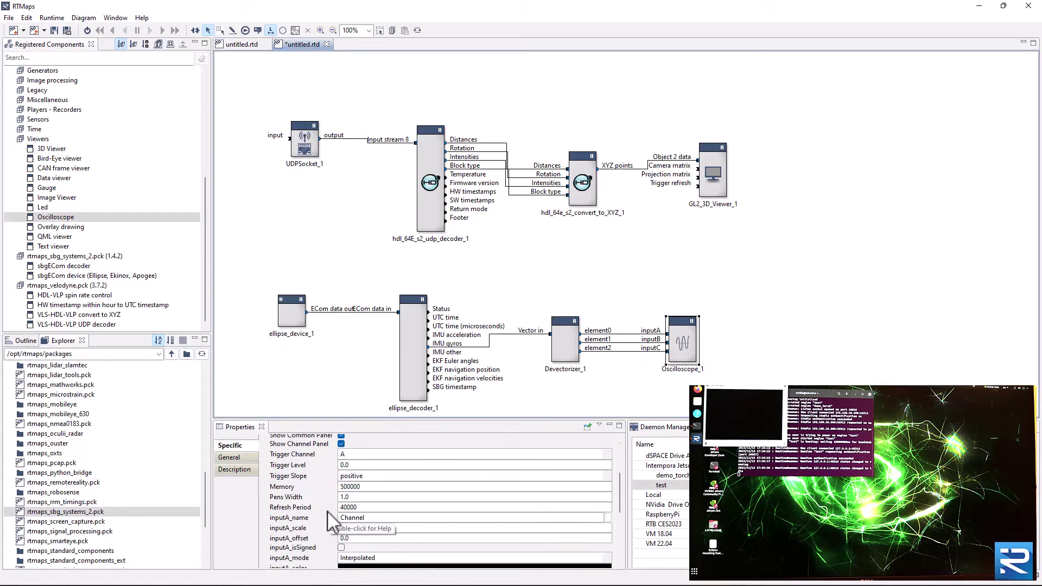
scroll(363, 499, "down", 1)
left_click(341, 504)
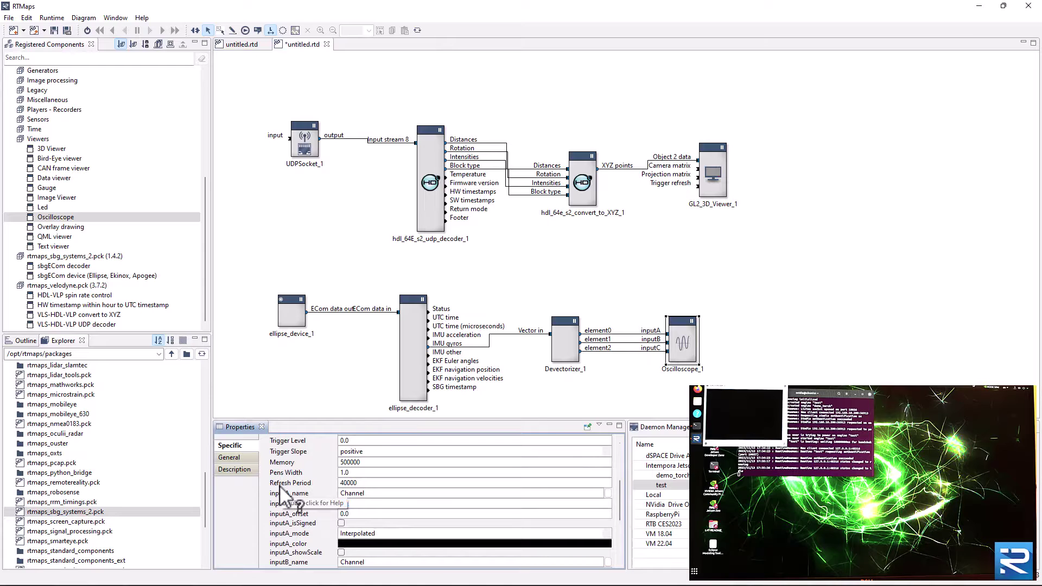
type("2.0")
scroll(352, 548, "down", 1)
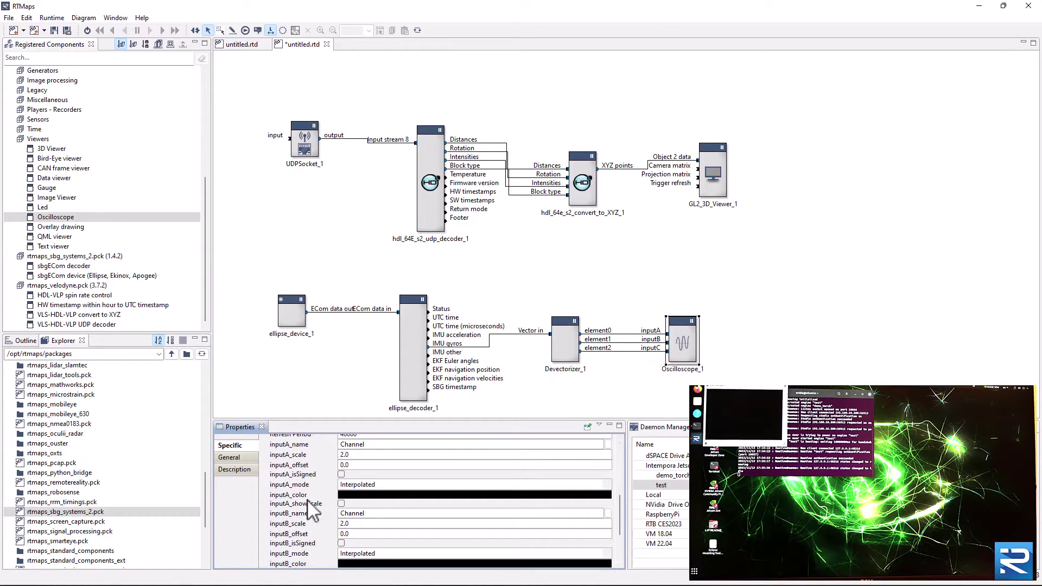
scroll(336, 511, "down", 3)
left_click(346, 521)
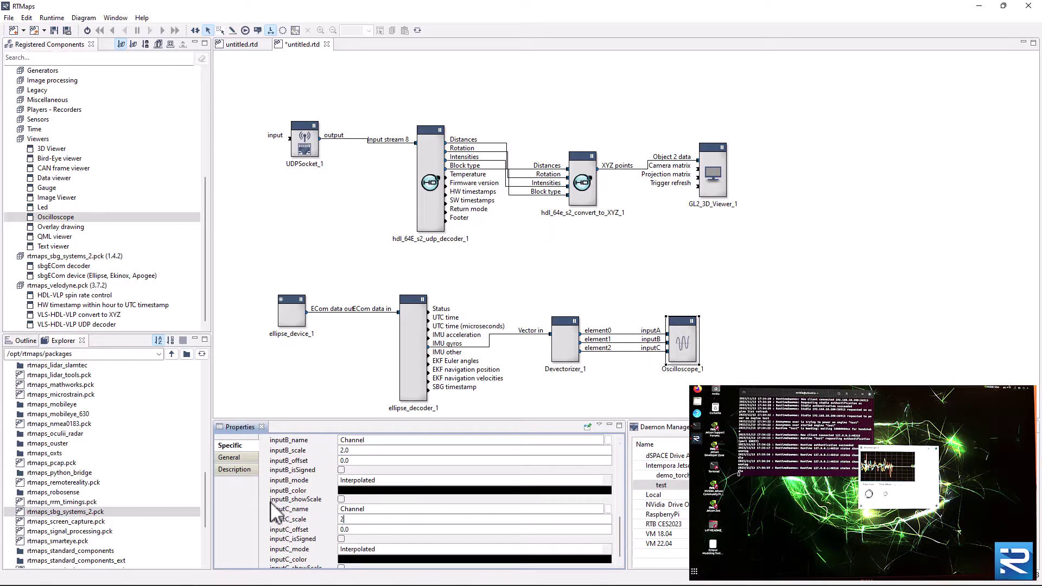
Add a second 3D Viewer above the Oscilloscope and register the rtmaps_3d.pck package
left_click_drag(51, 149, 669, 259)
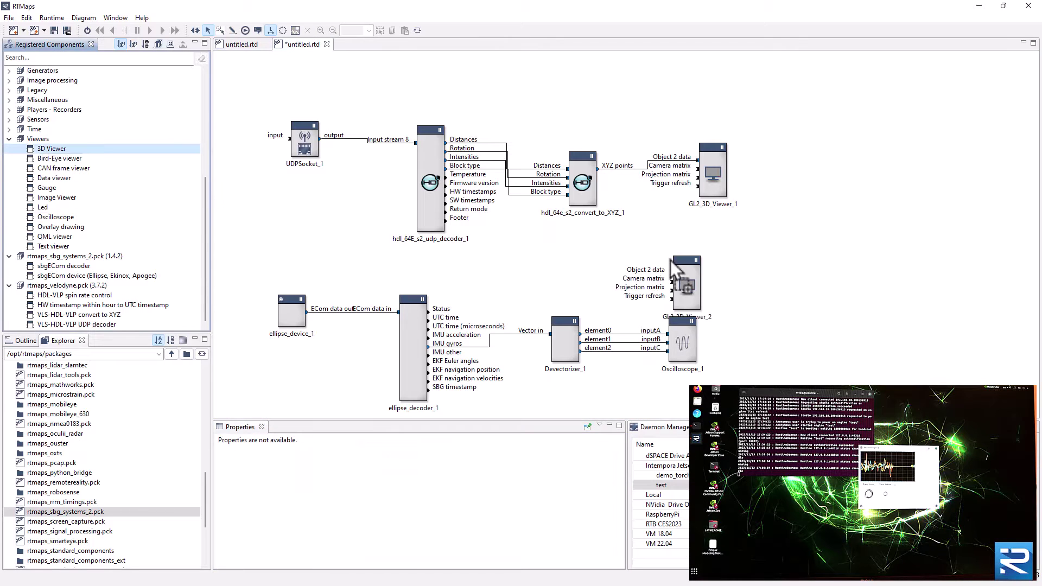
scroll(76, 380, "up", 10)
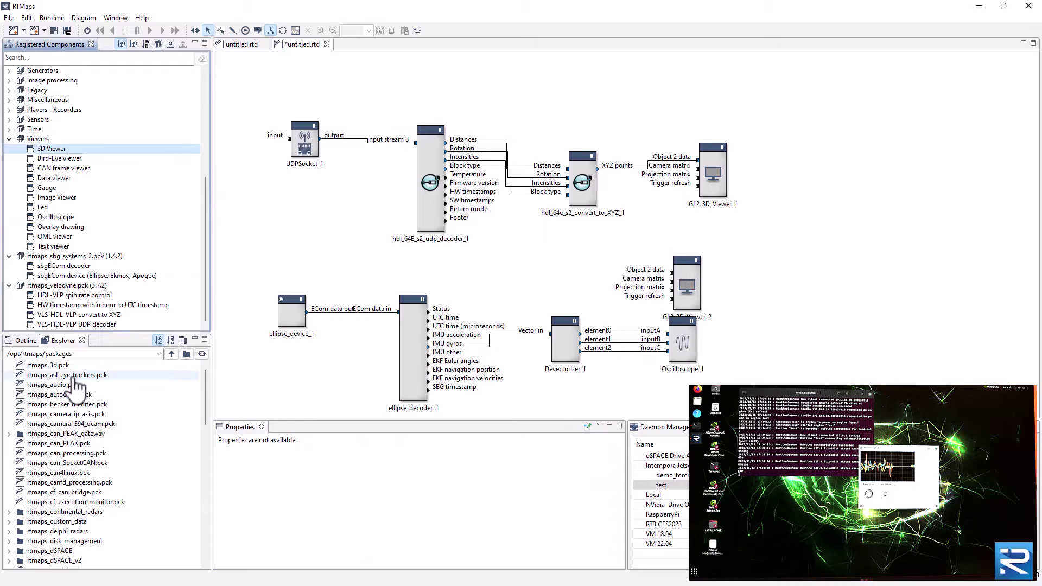
left_click_drag(62, 366, 19, 215)
scroll(16, 293, "down", 7)
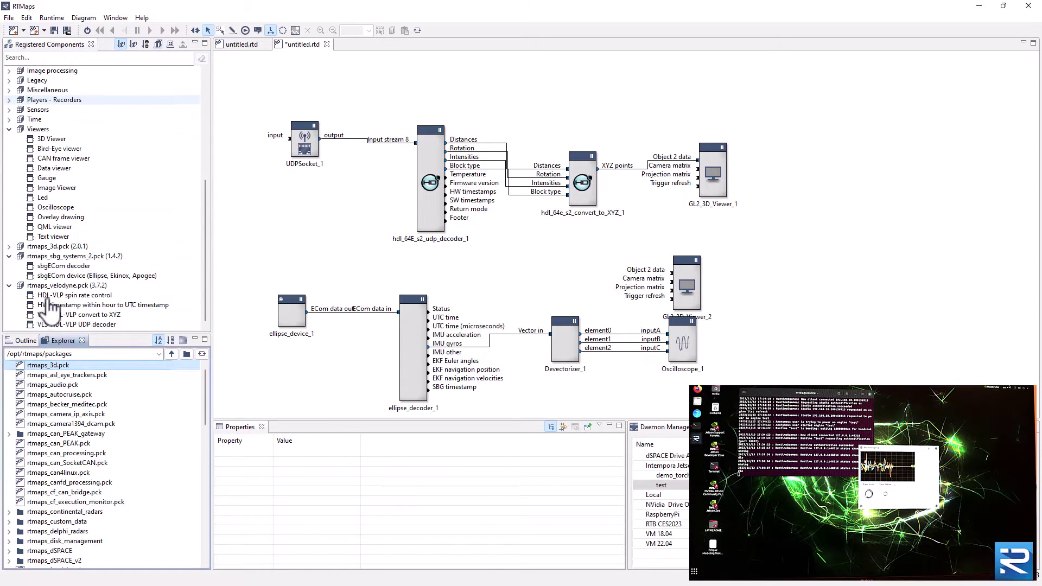
Add the Euler Angles -> Matrix component from rtmaps_3d.pck above the sbgECom decoder's outputs
left_click(8, 129)
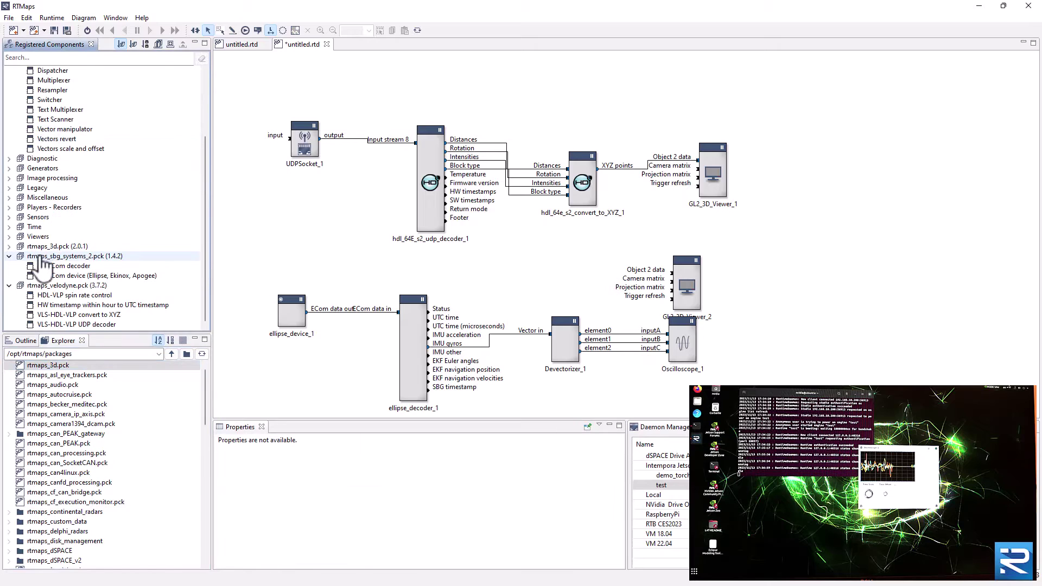
left_click(10, 247)
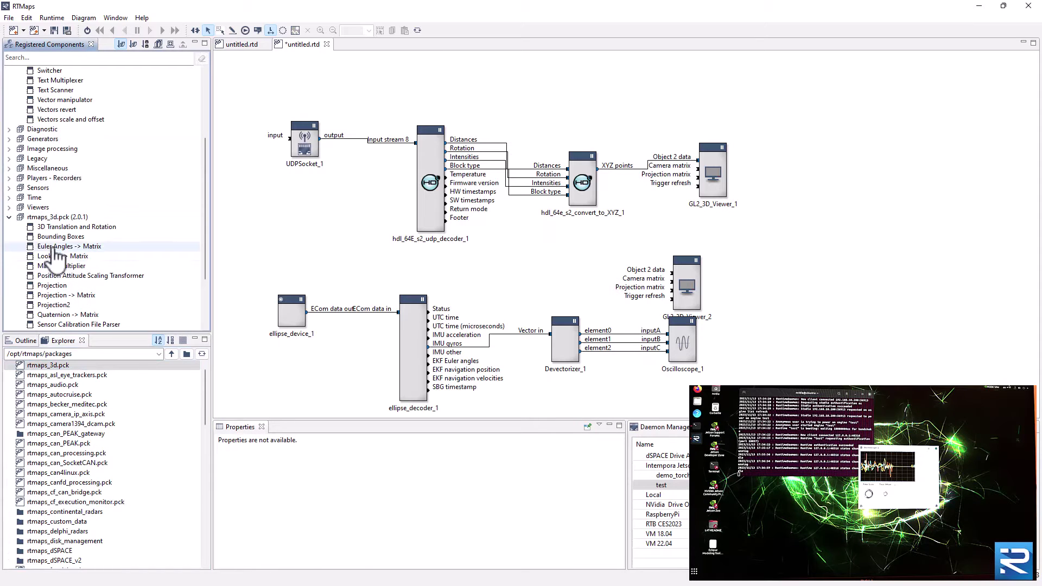
left_click_drag(54, 249, 501, 260)
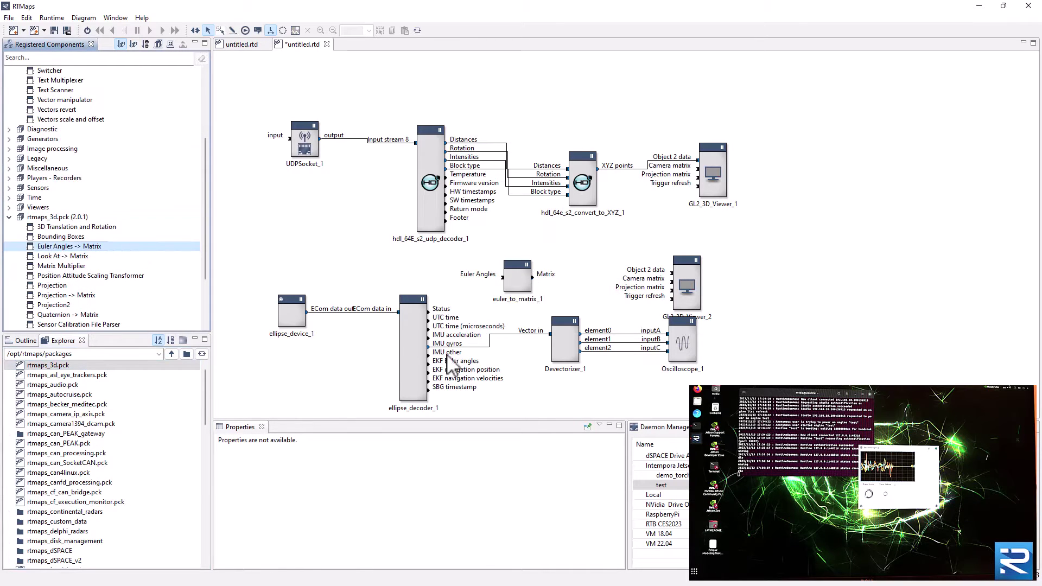
Connect the decoder's EKF Euler angles output to the Euler-to-matrix component and enable its Invert Angle 2 option
left_click_drag(430, 365, 529, 291)
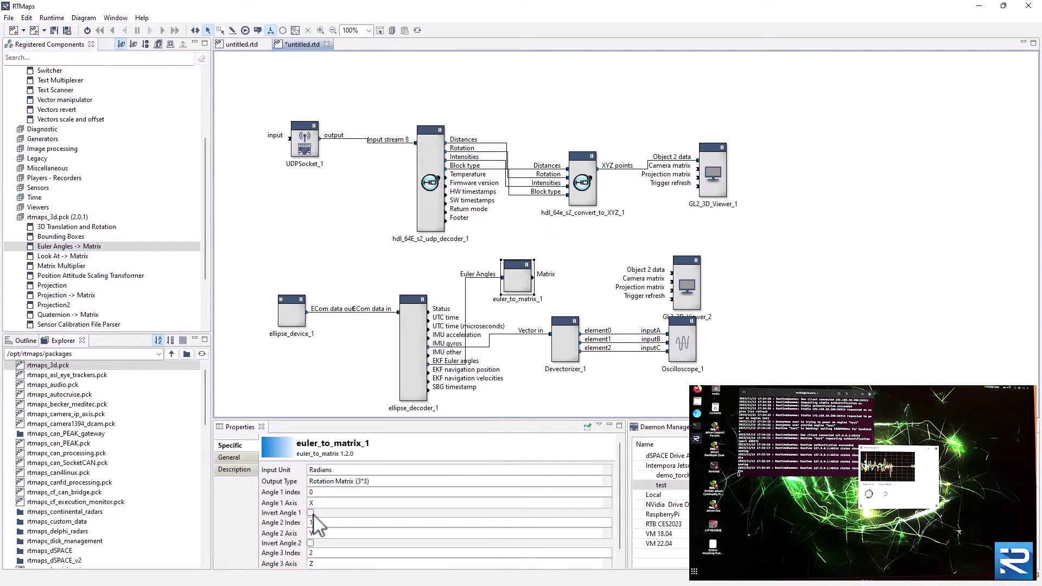
left_click(310, 544)
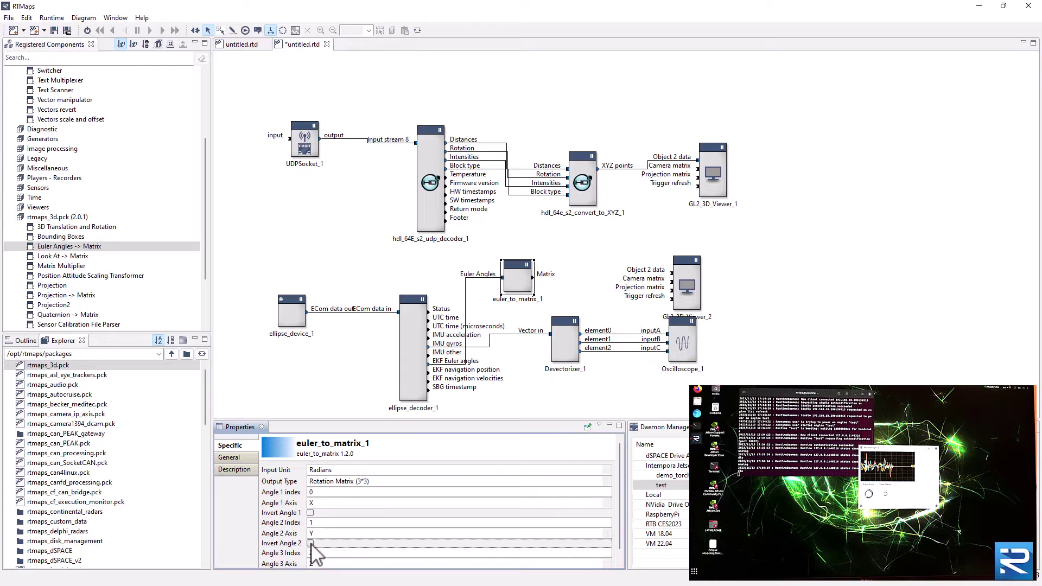
left_click(580, 273)
Set the second 3D Viewer's Object 2 to a Cube with an Input Matrix transform and connect the Euler-to-matrix output to it
left_click(684, 282)
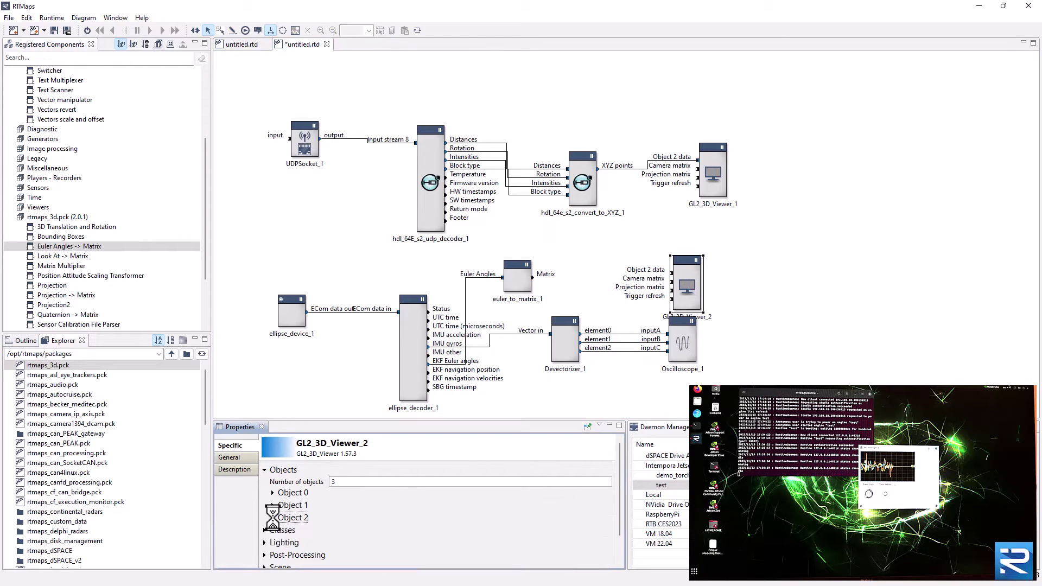
left_click(284, 518)
left_click(594, 511)
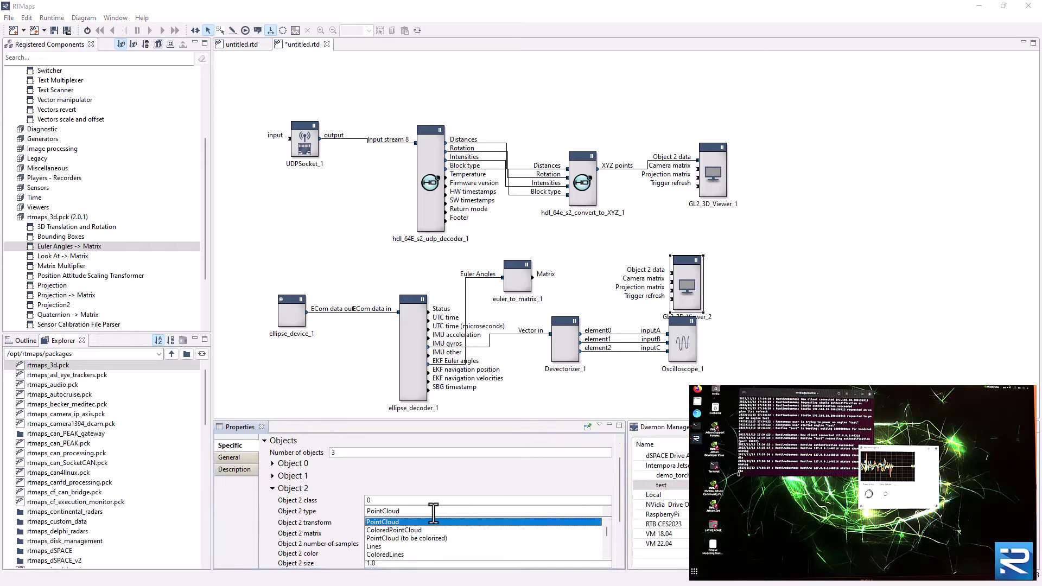
scroll(418, 535, "down", 2)
left_click(380, 546)
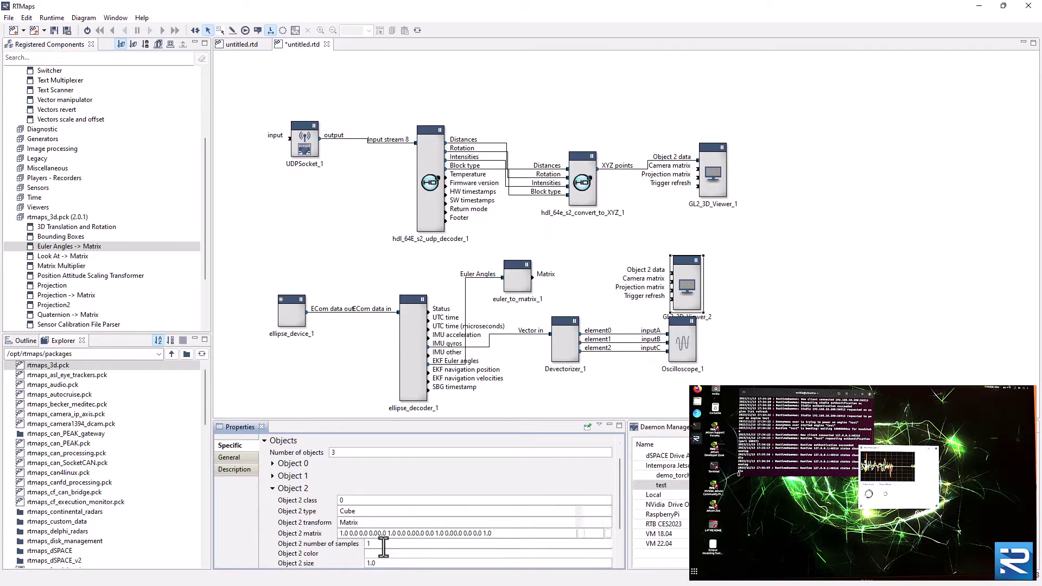
scroll(433, 509, "down", 1)
left_click(599, 499)
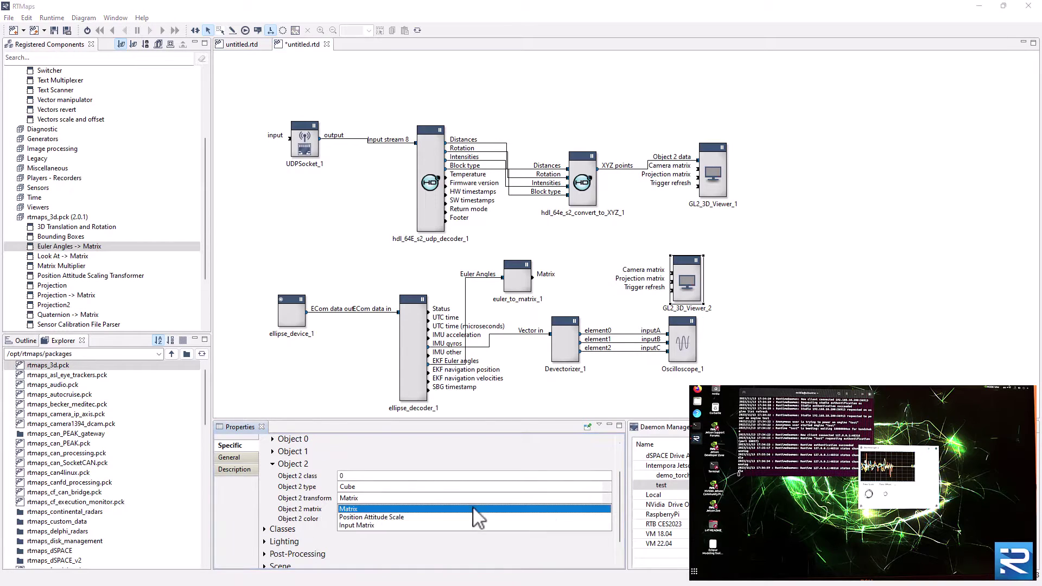
left_click(359, 526)
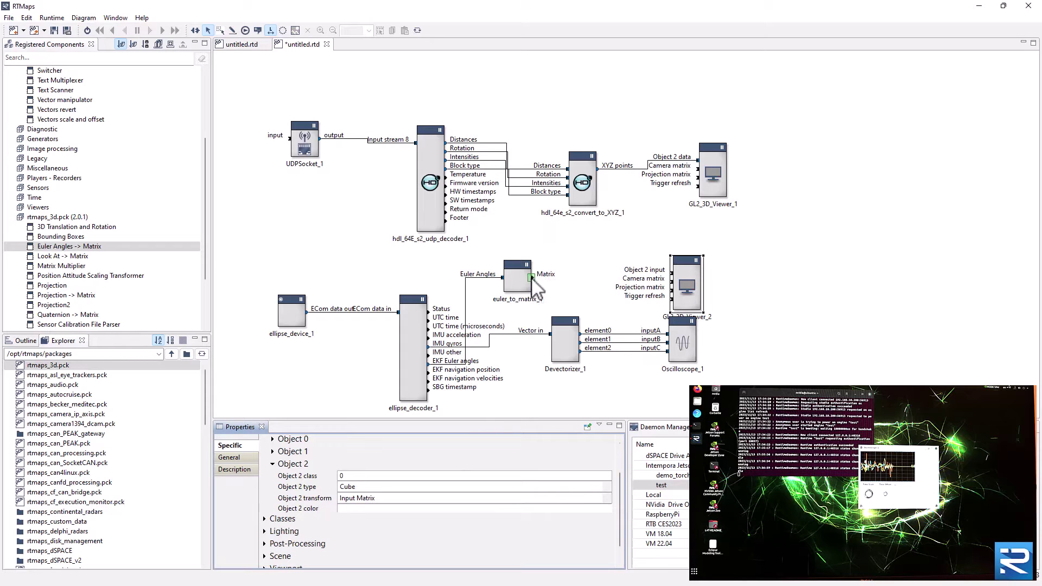
left_click_drag(532, 278, 523, 255)
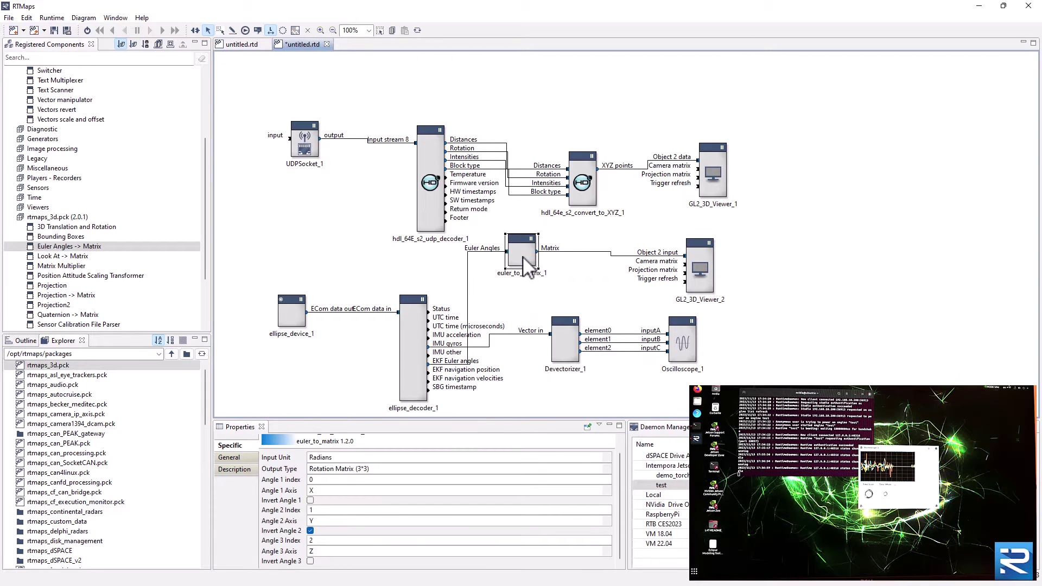
Set the second 3D Viewer's viewport camera position to -2.0 0.0 2.0 and its look-at point to 0.0 0.0 0.0
left_click(701, 267)
scroll(331, 507, "down", 5)
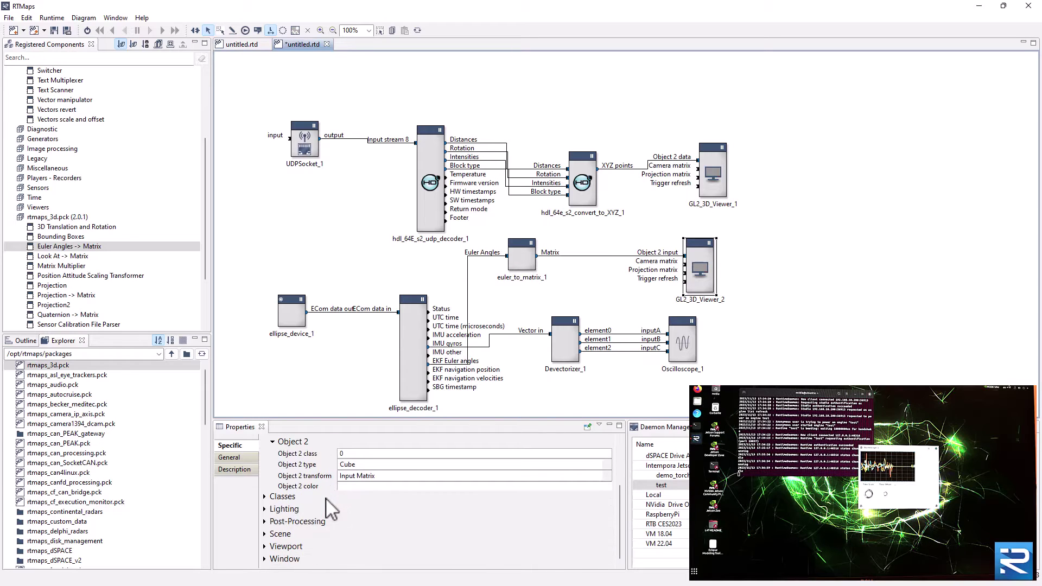
left_click(265, 547)
scroll(334, 545, "down", 3)
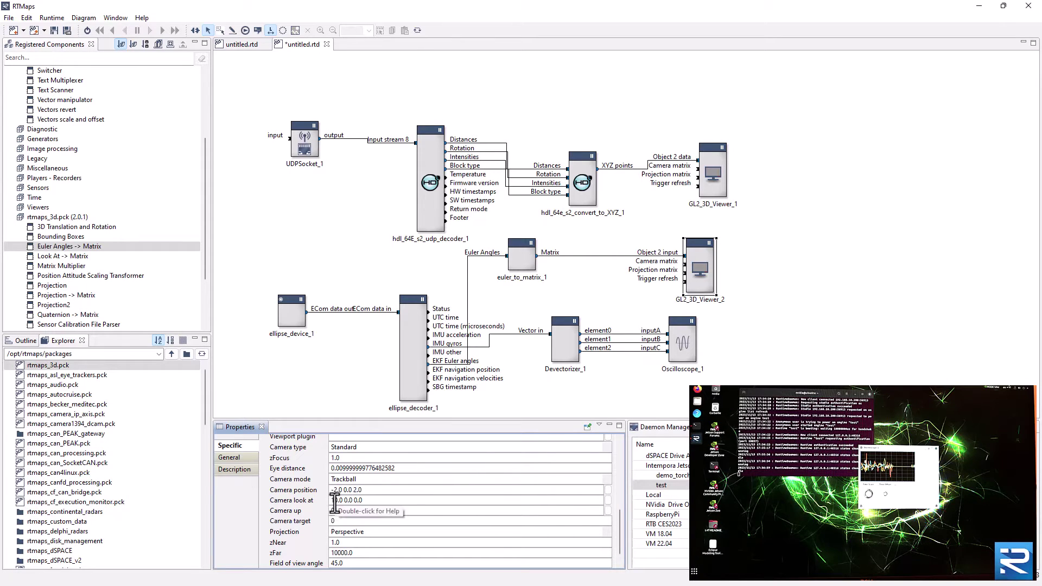
scroll(332, 516, "up", 5)
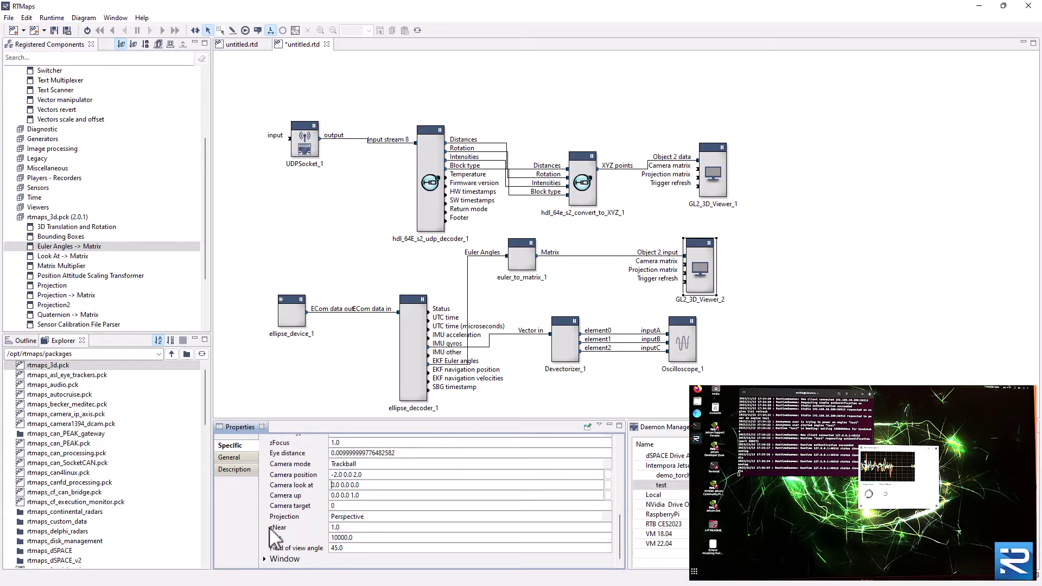
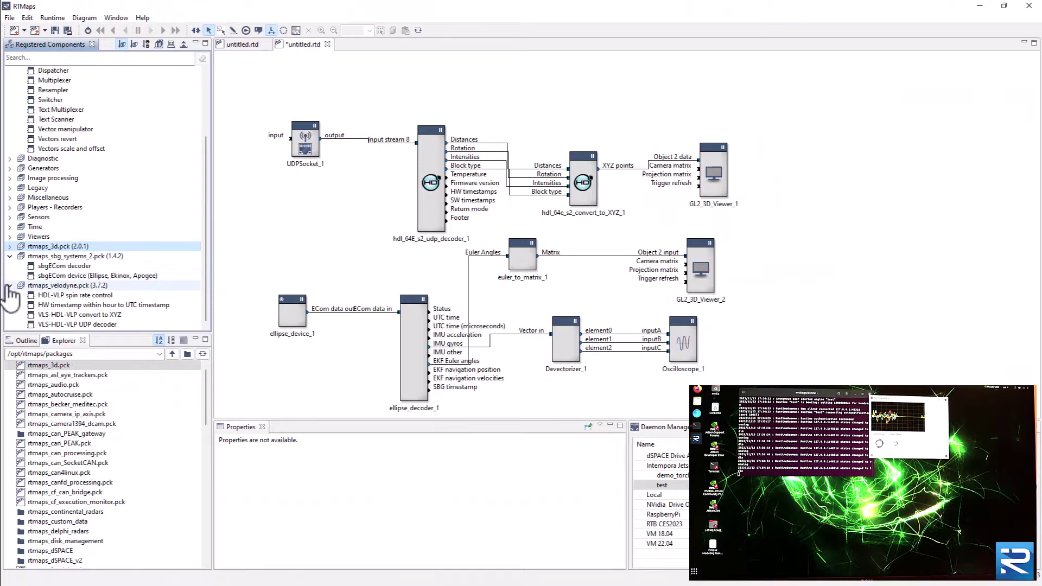
Register the rtmaps_video4linux.pck package from the remote packages folder
left_click(9, 285)
scroll(70, 467, "down", 8)
scroll(71, 485, "down", 10)
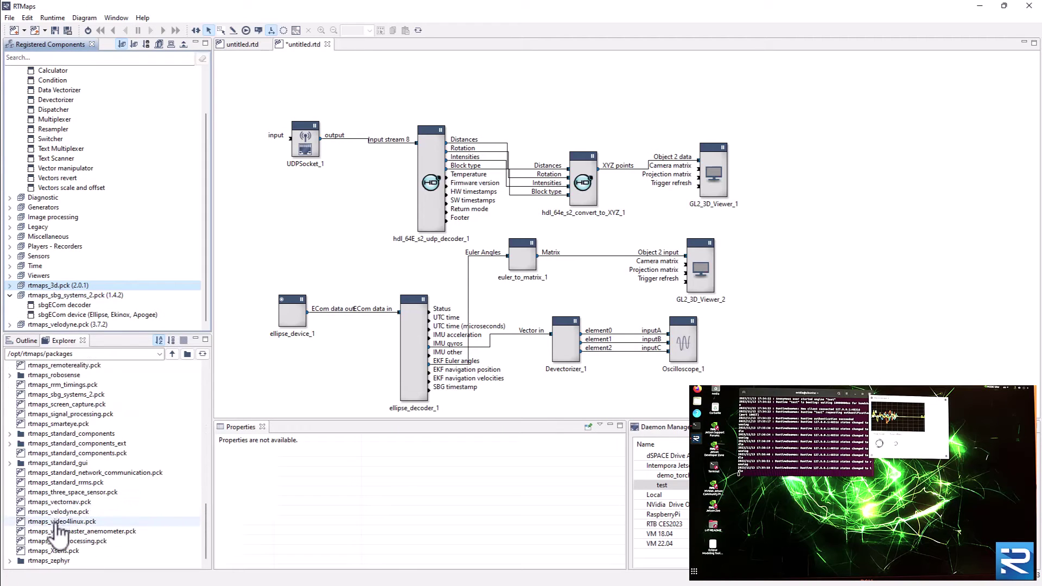
left_click(65, 521)
Add the Video For Linux component from rtmaps_video4linux.pck below the SBG device
scroll(68, 308, "up", 2)
scroll(65, 300, "down", 1)
left_click(10, 305)
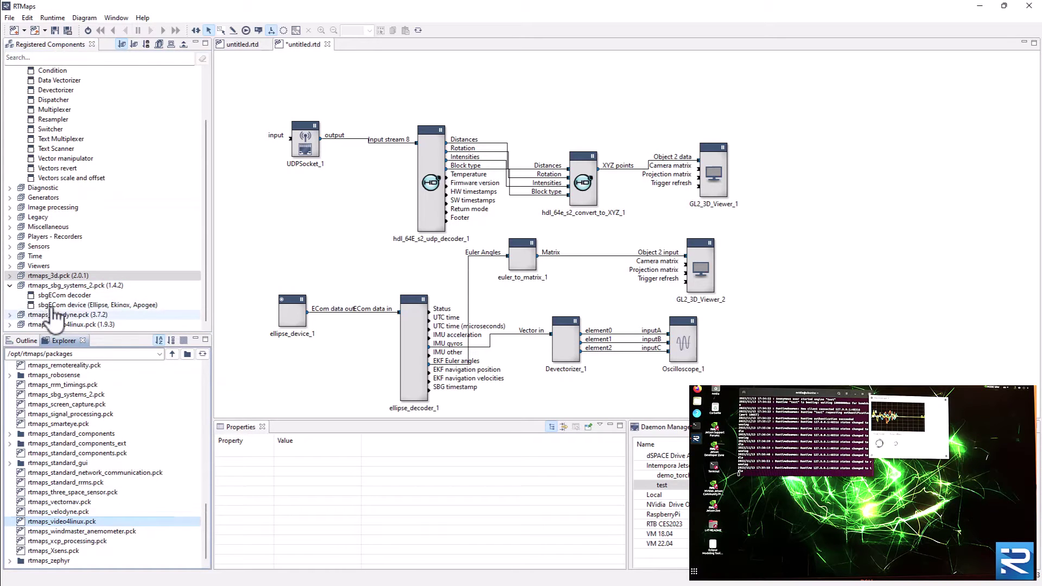
left_click(10, 285)
double_click(64, 324)
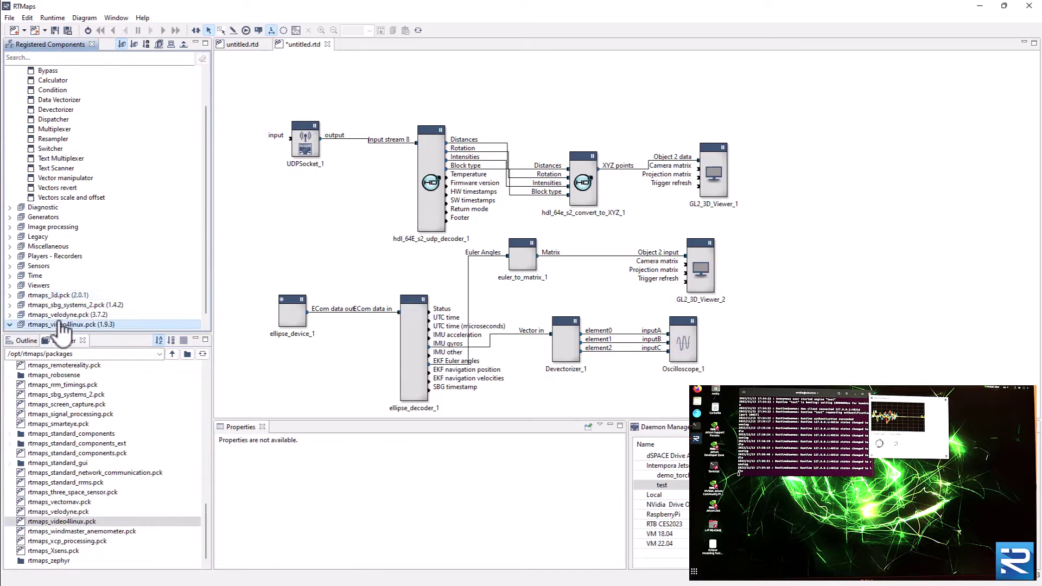
left_click_drag(62, 325, 296, 402)
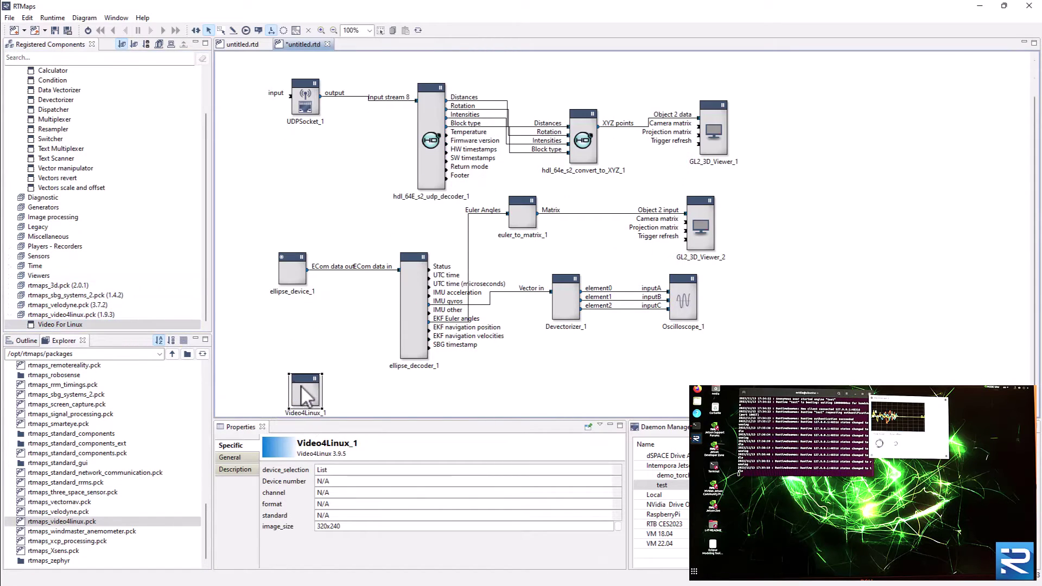
Set the Video4Linux component's device to 0: HD Pro Webcam C920 and its format to MJPG
left_click(375, 492)
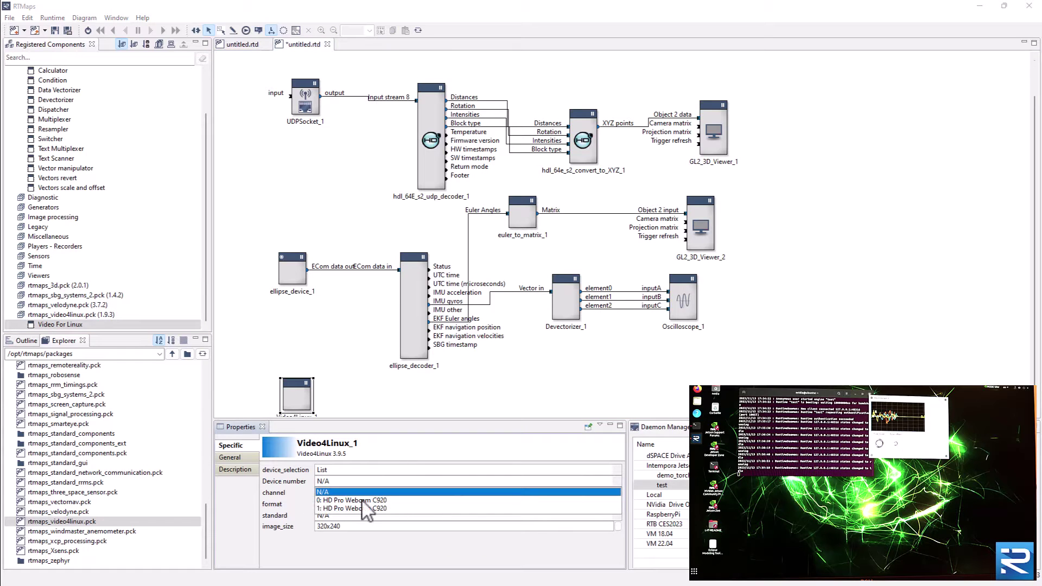
left_click(363, 500)
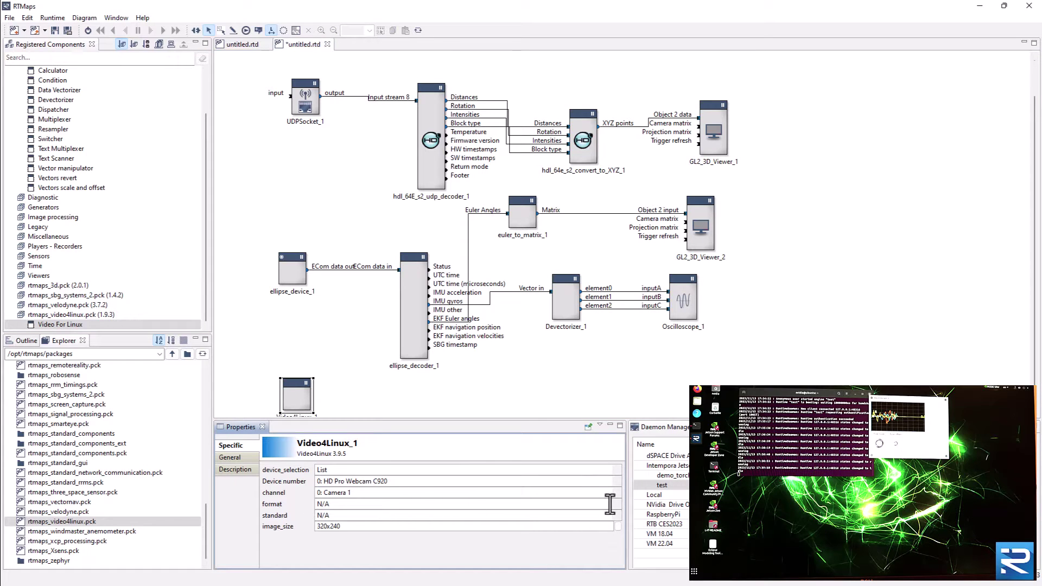
left_click(360, 515)
left_click(326, 531)
Set the Video4Linux component's image size to 800x600
left_click(402, 526)
type("800")
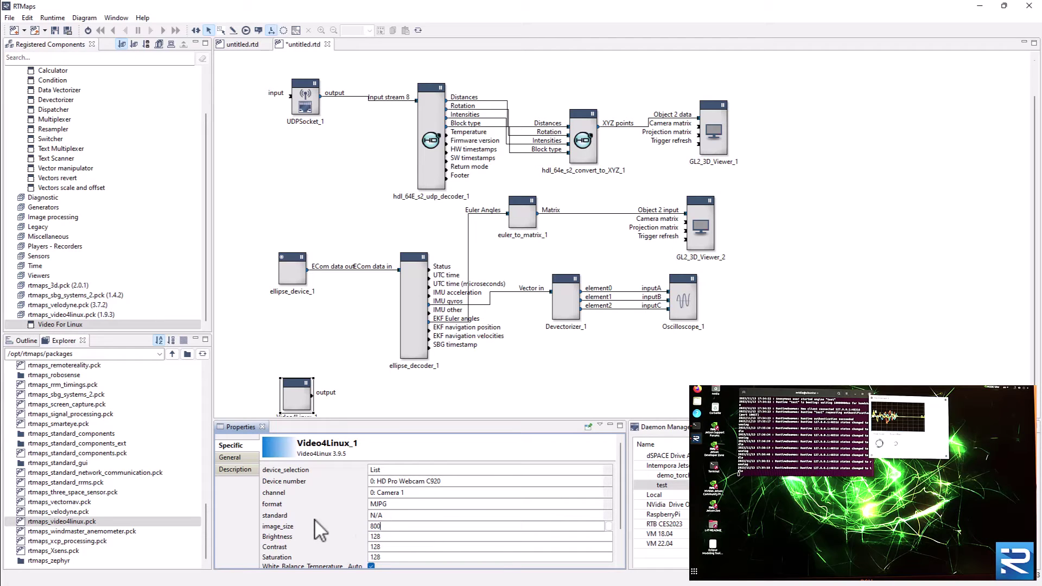
type("x600")
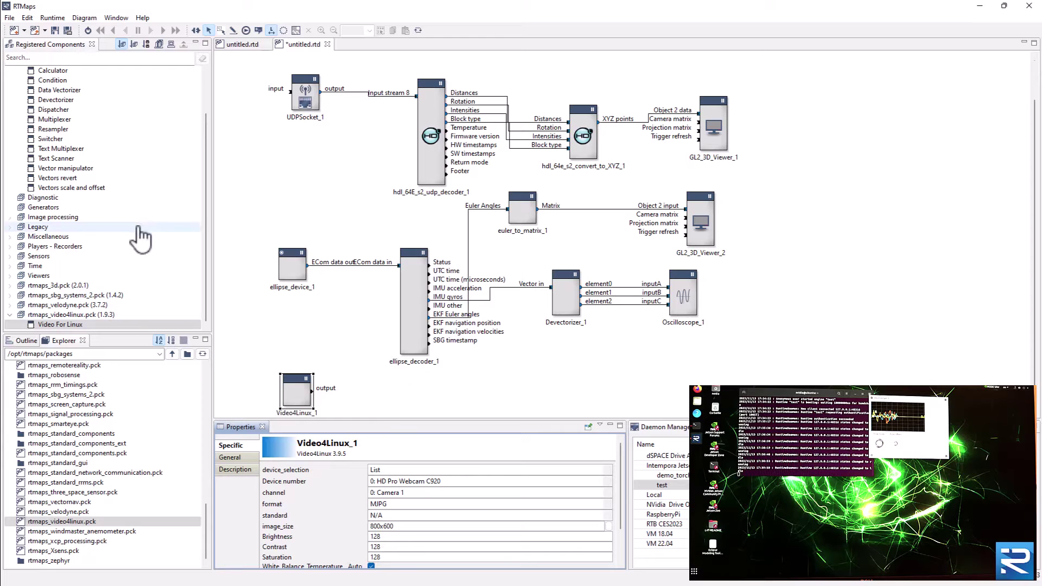
Add a JPEG decompressor from the Image processing components beside Video4Linux_1 and feed it the webcam output
scroll(63, 157, "up", 2)
left_click(11, 100)
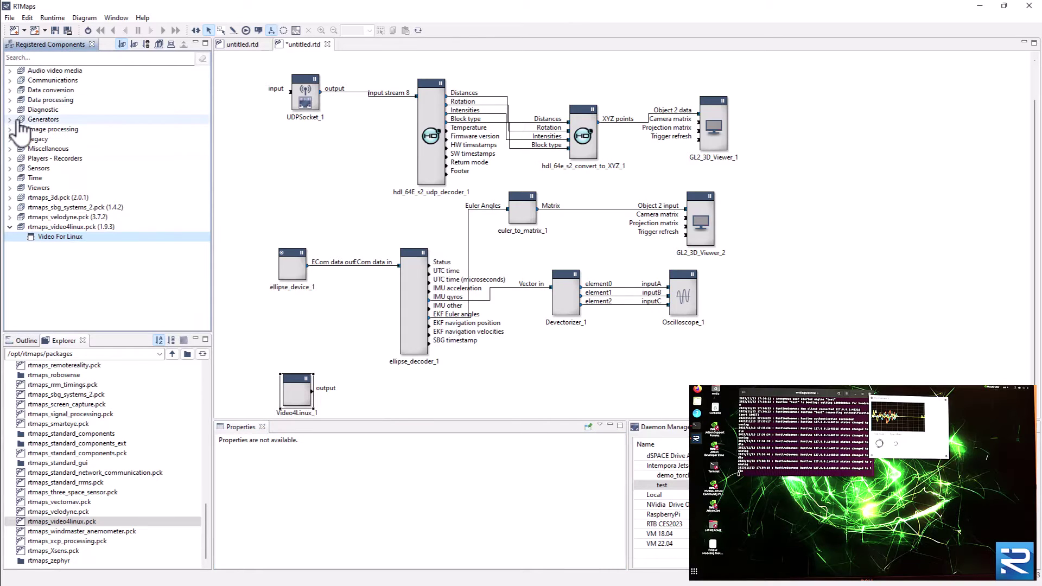
double_click(32, 129)
left_click_drag(59, 168, 317, 394)
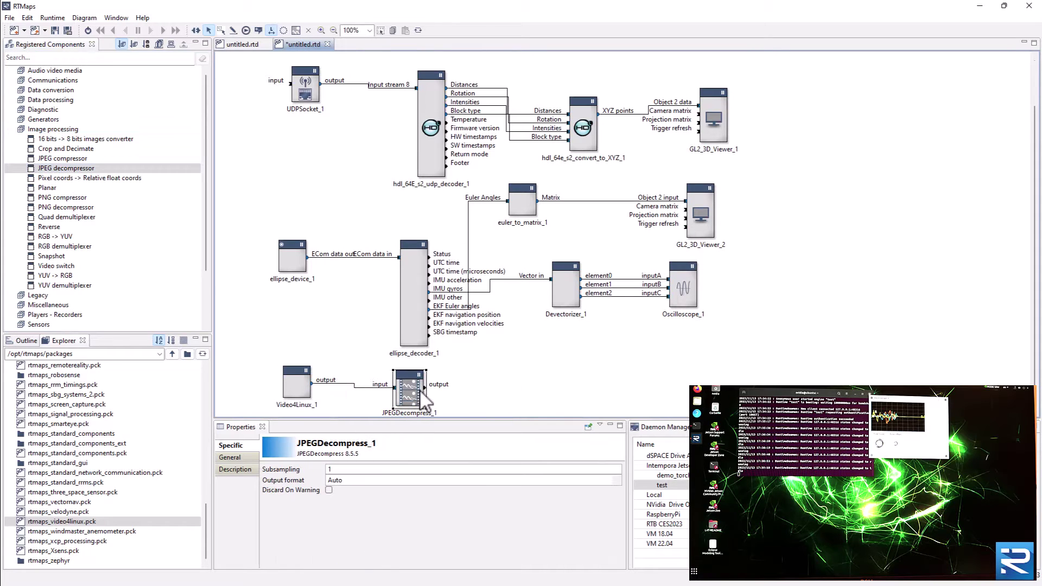
Add an Image Viewer component beside JPEGDecompress_1 and connect the decompressor's output to its input
scroll(49, 293, "down", 2)
double_click(38, 276)
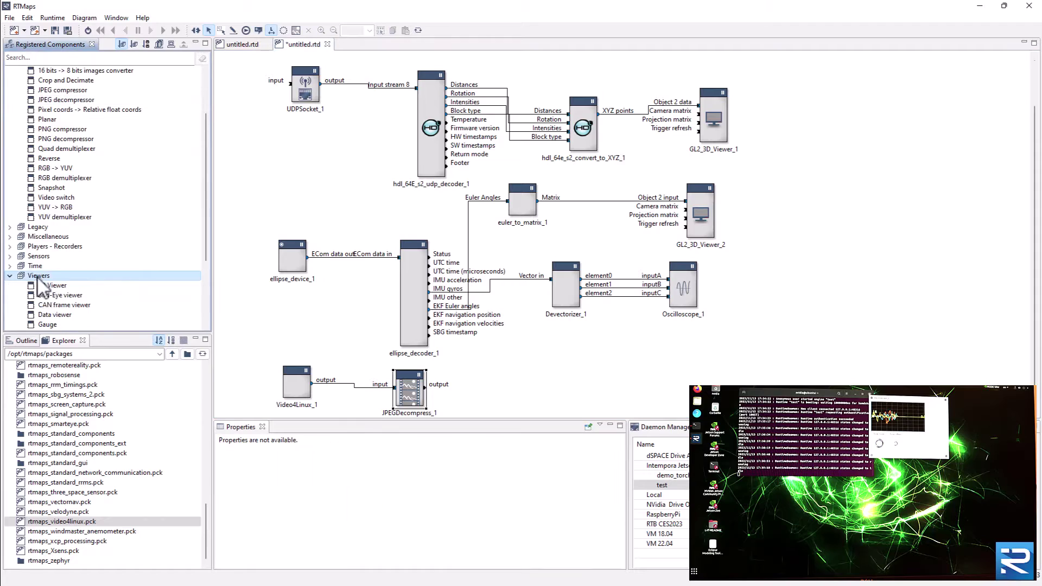
scroll(52, 289, "down", 3)
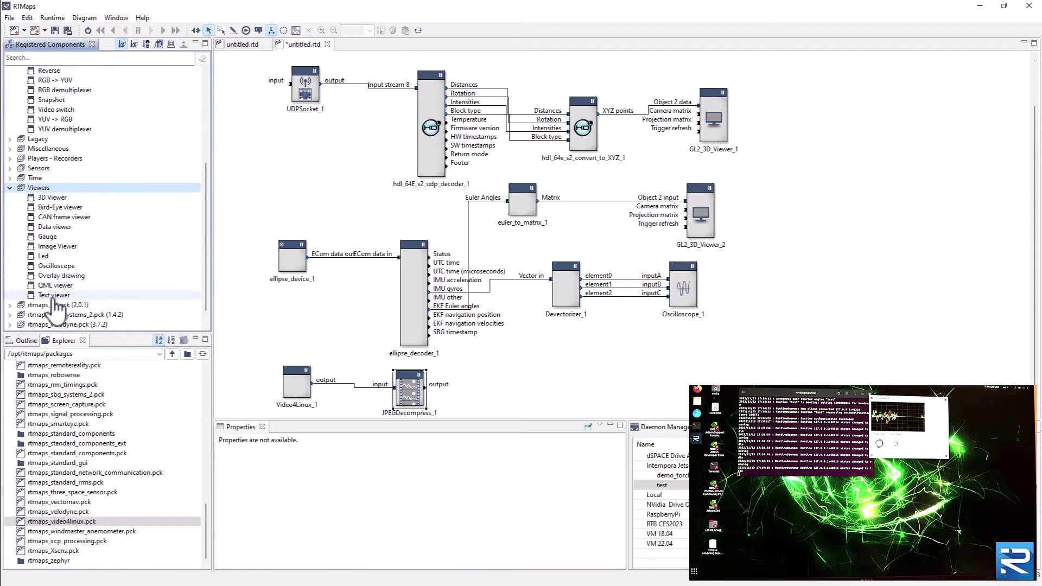
left_click_drag(57, 246, 413, 361)
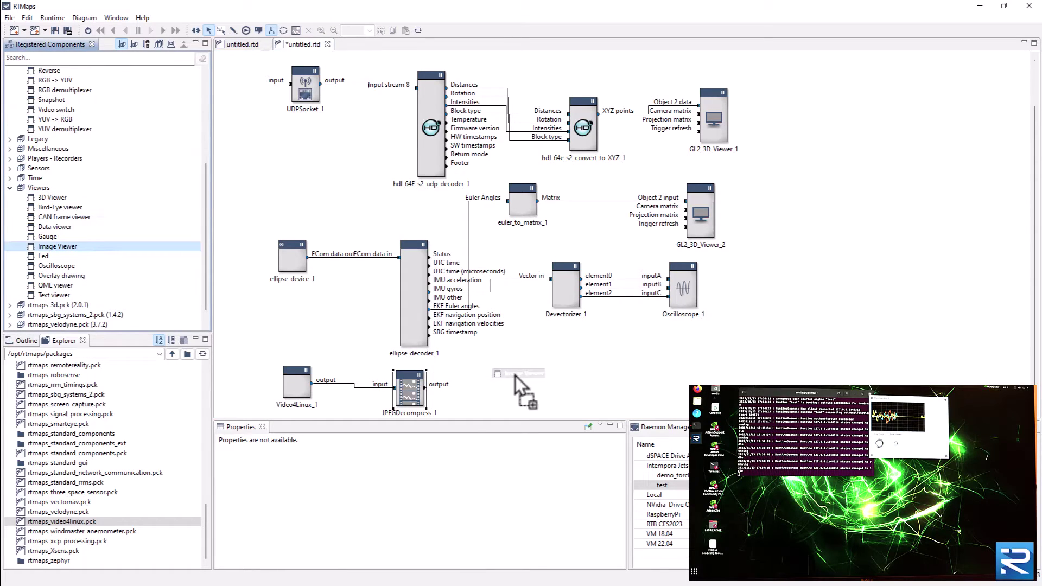
left_click(425, 388)
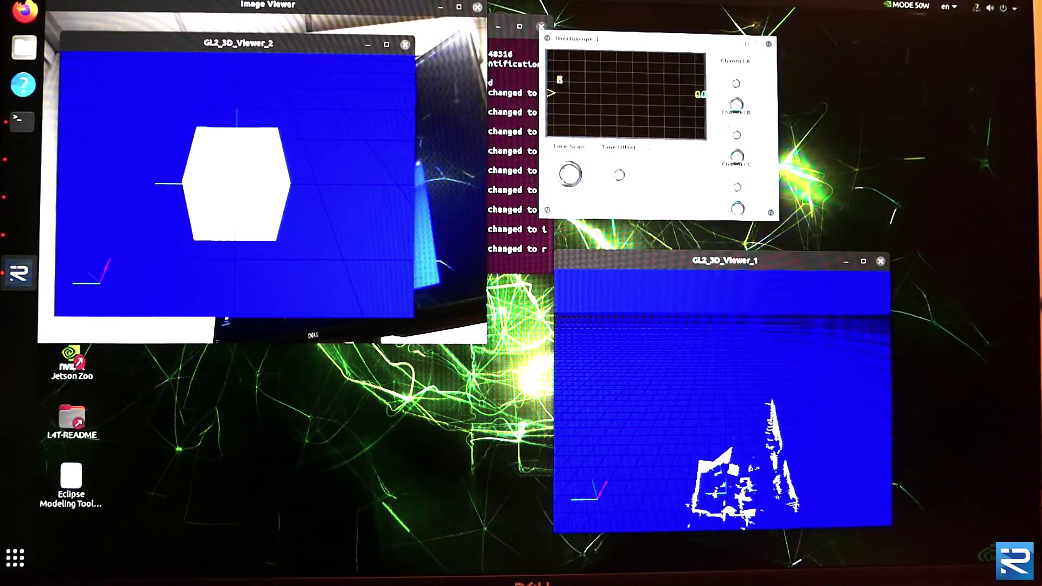
Run the diagram and move the GL2_3D_Viewer_2 window down to uncover the webcam's Image Viewer
left_click_drag(202, 46, 201, 329)
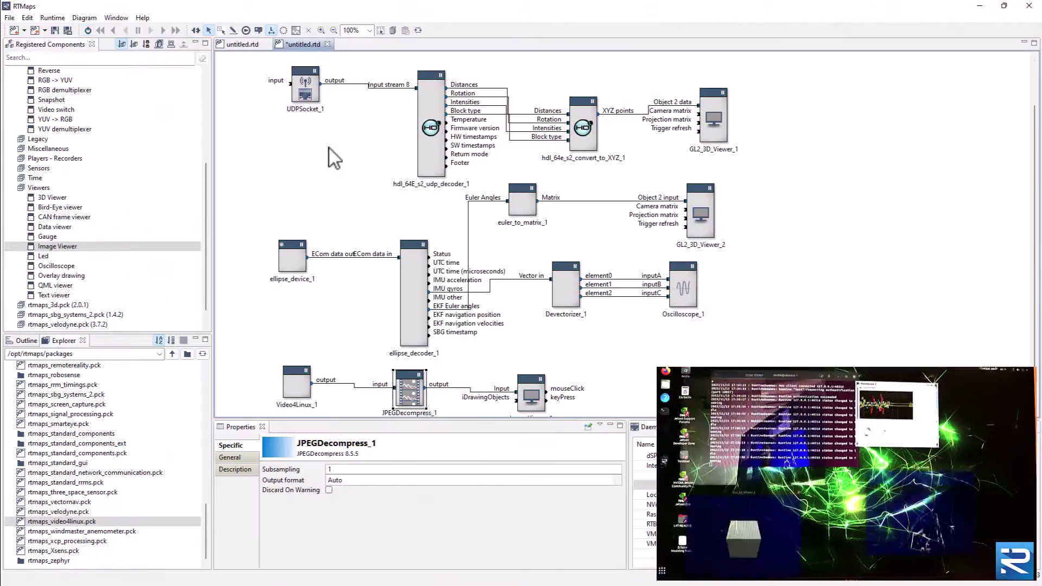
left_click(330, 149)
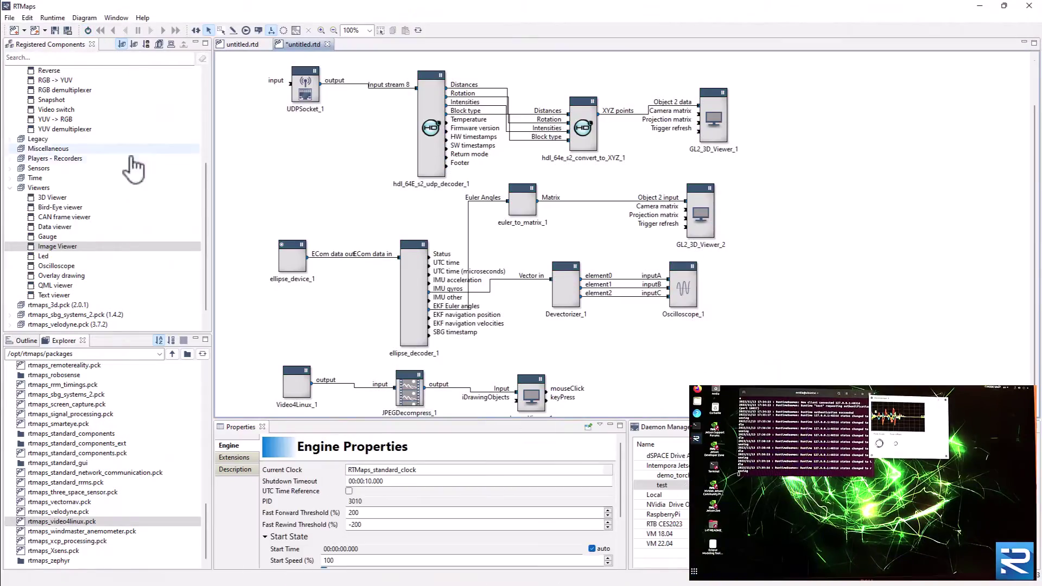
Open the existing demo KITTI diagram from the remote home folder in offline mode
scroll(60, 467, "up", 5)
scroll(70, 472, "up", 1)
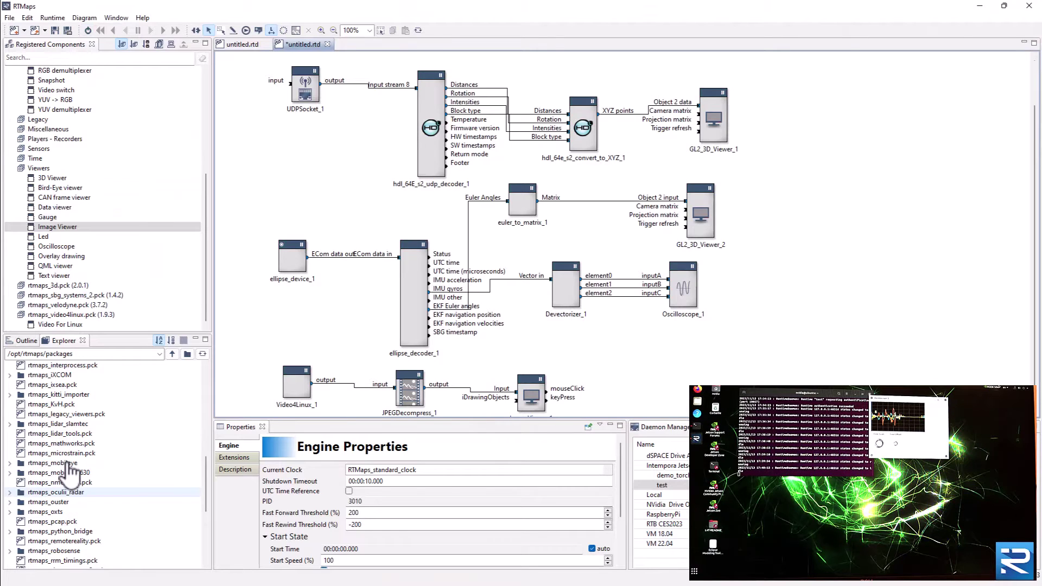
left_click(46, 30)
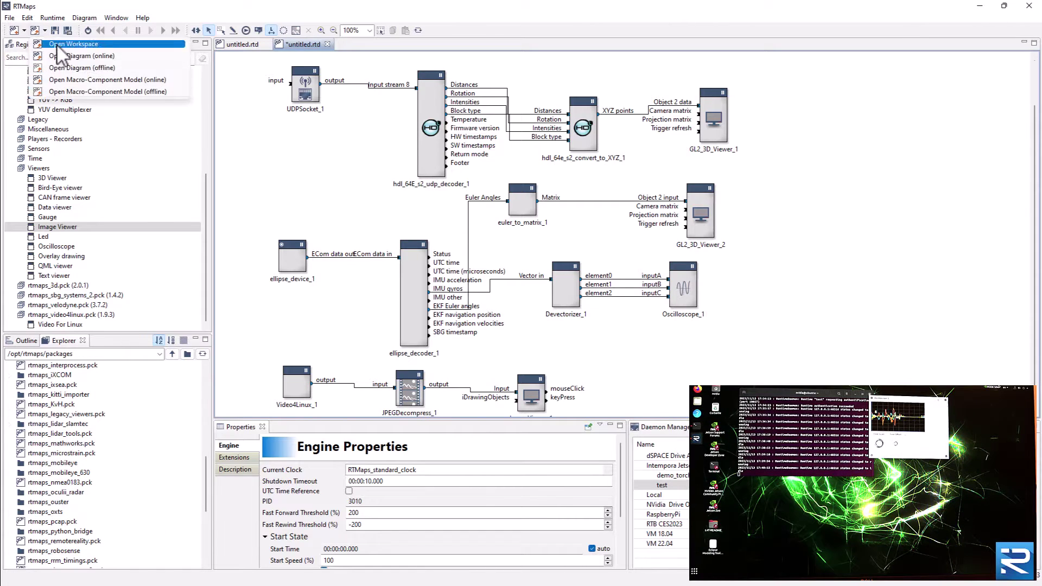
left_click(64, 69)
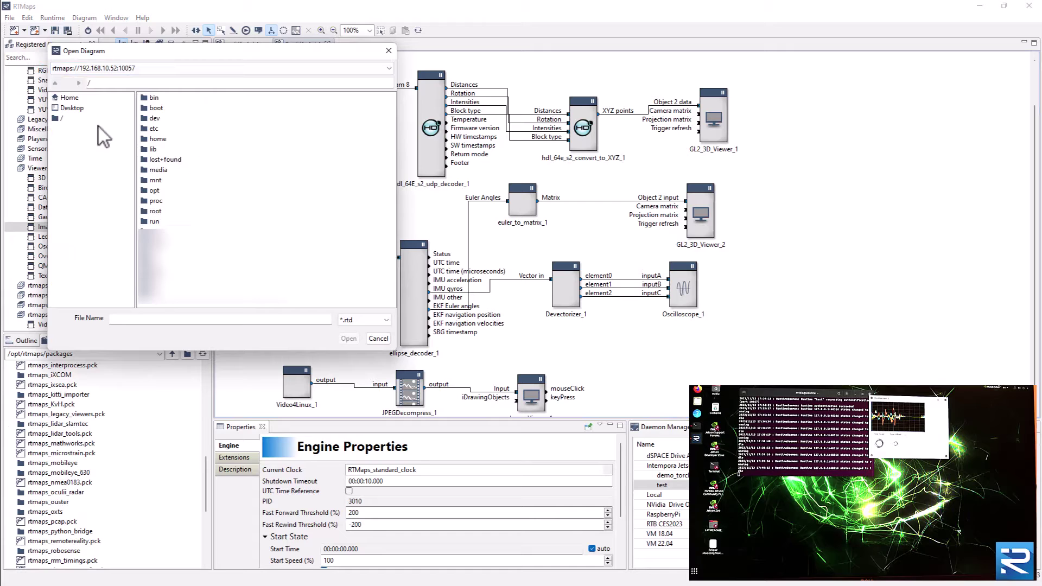
left_click(69, 97)
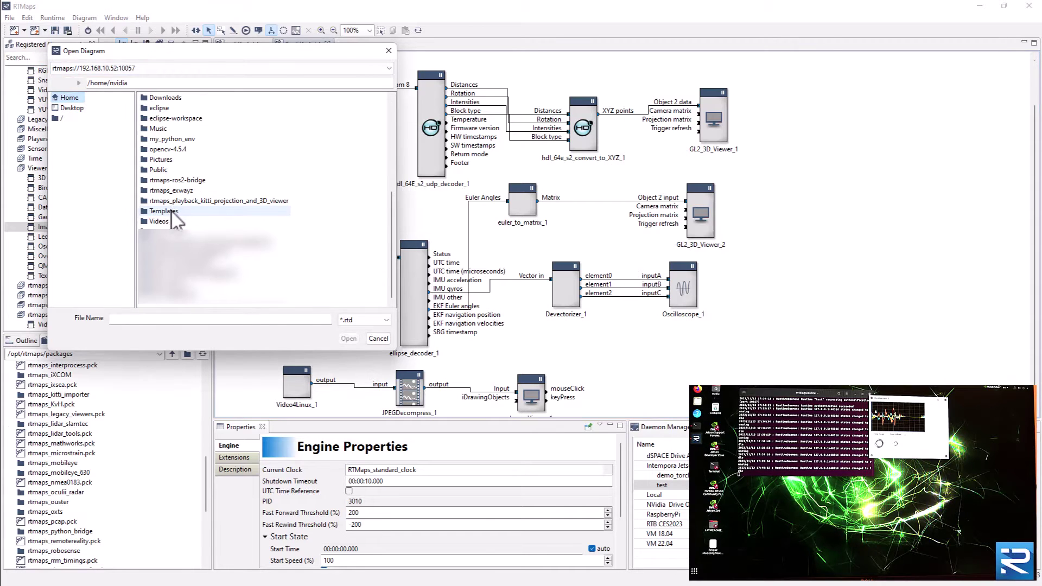
double_click(179, 262)
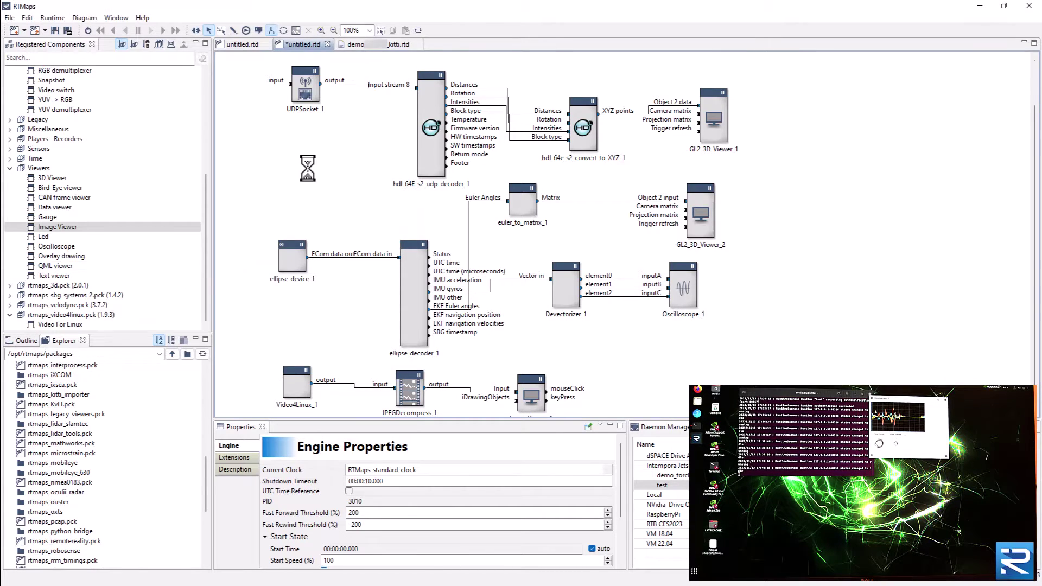
Copy the PythonBridge, OpenCV_Resize, OpenCV_Add, OverlayDrawing and ImageViewer components from the demo diagram into the untitled sensor diagram
left_click(406, 155)
left_click(459, 255, "ctrl")
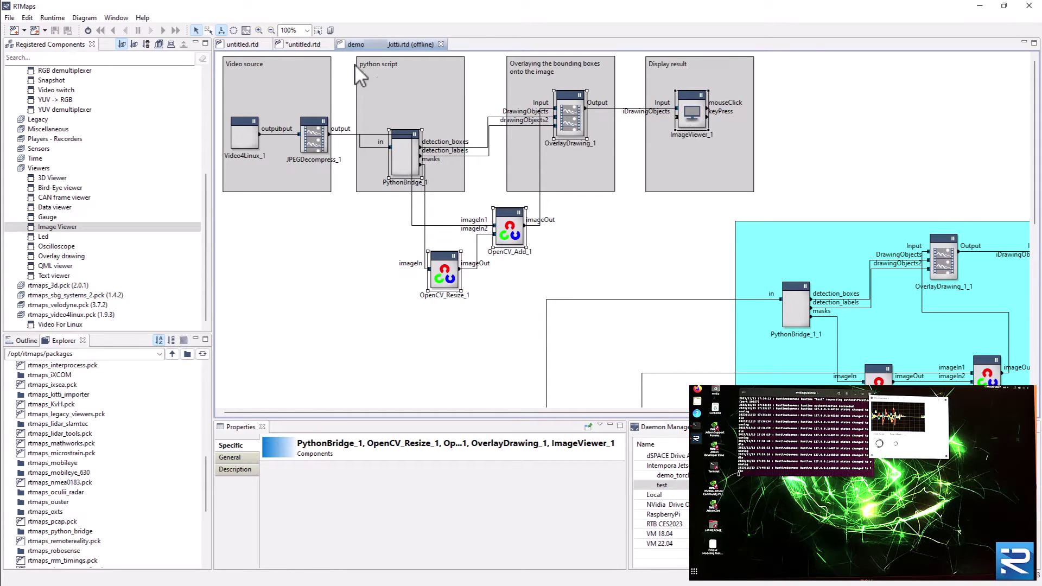
left_click(304, 46)
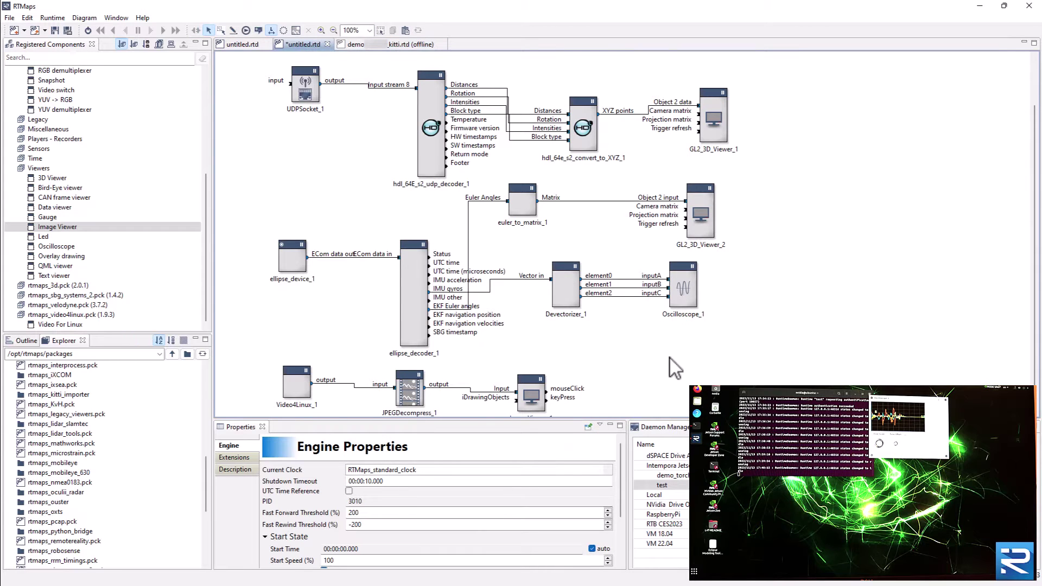
left_click(697, 376)
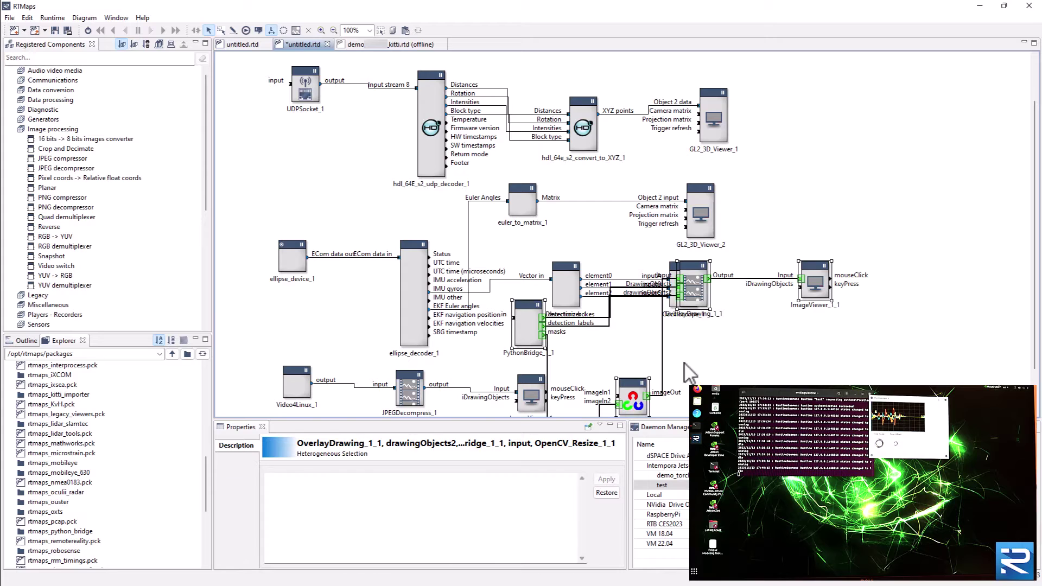
Place the pasted components below the webcam chain and connect JPEGDecompress_1's output to PythonBridge_1_1 and OpenCV_Add_1_1's imageIn1
scroll(684, 363, "down", 2)
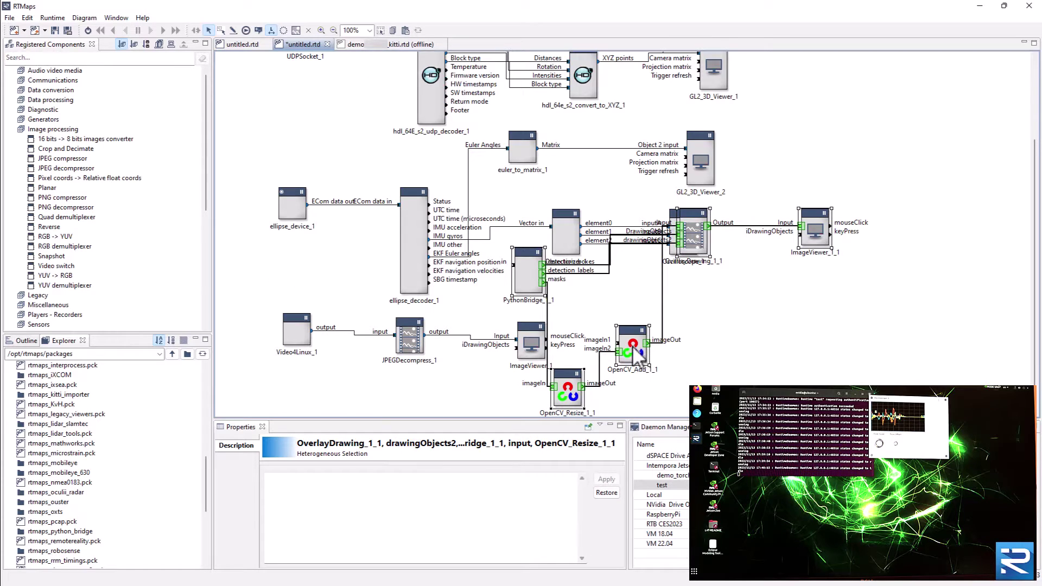
left_click_drag(643, 326, 662, 309)
scroll(662, 266, "down", 2)
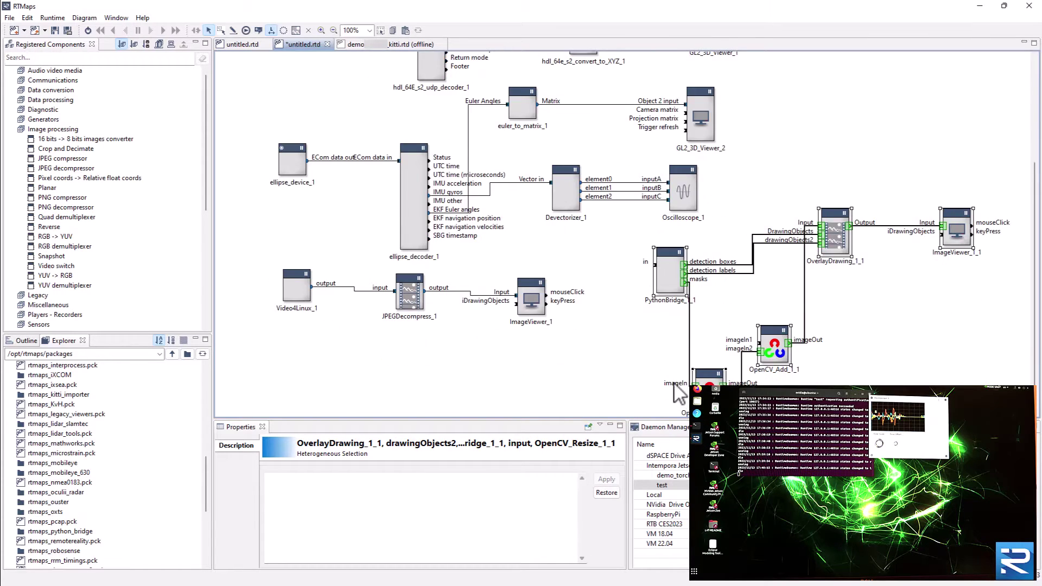
left_click_drag(662, 266, 549, 374)
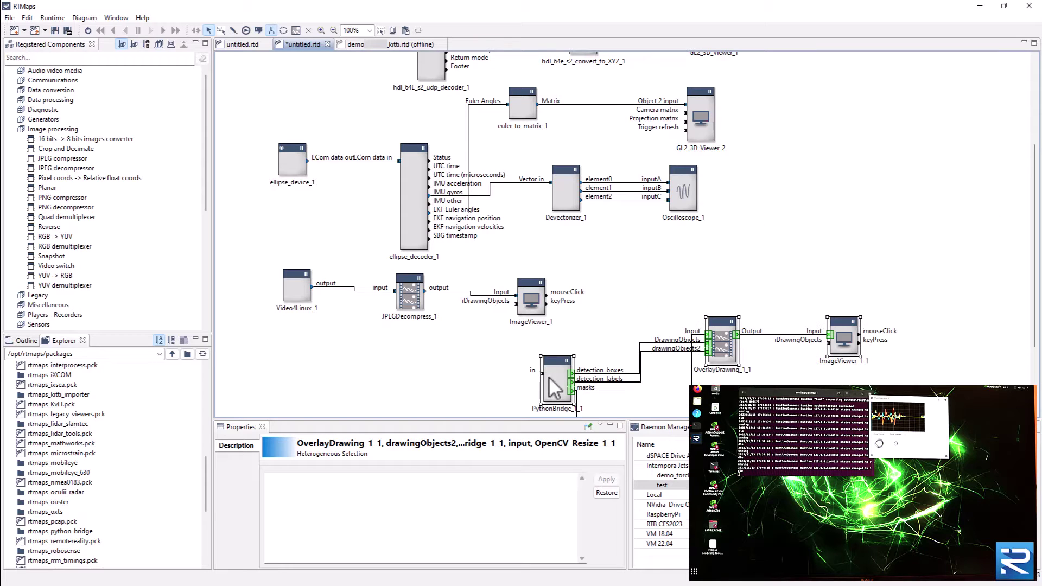
scroll(664, 372, "down", 4)
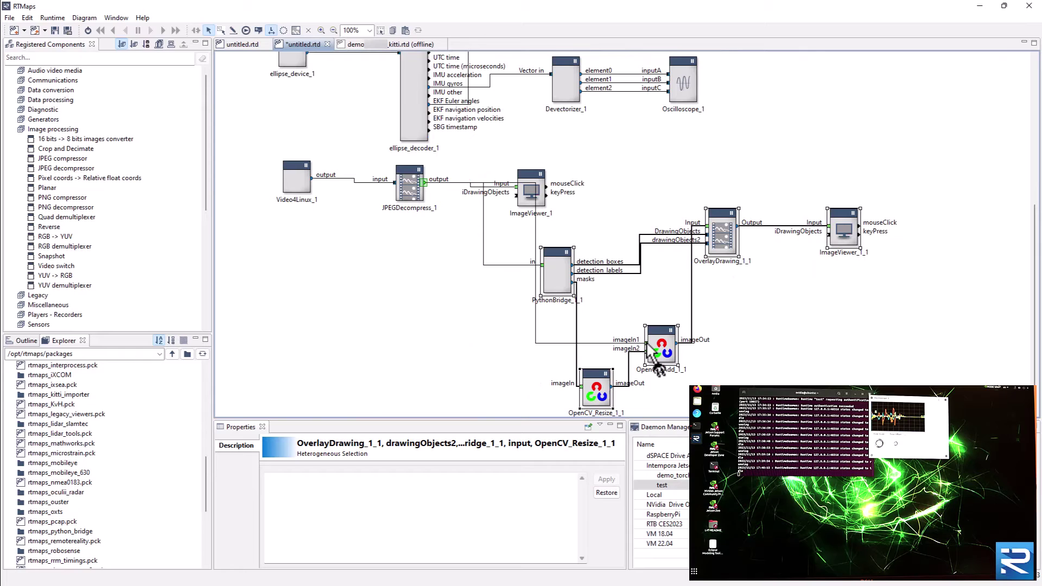
left_click(415, 243)
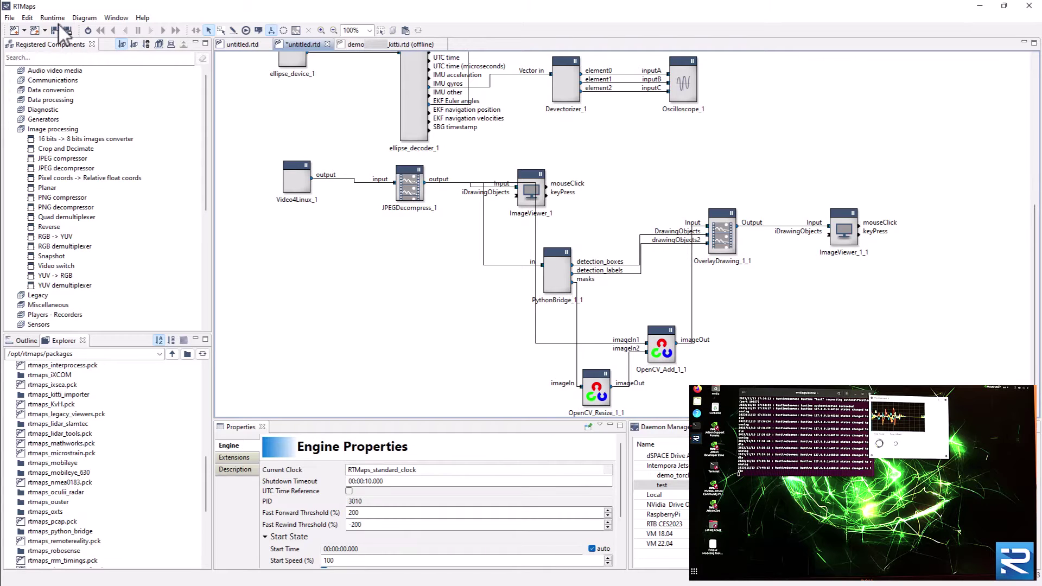
Run the diagram and move the detection overlay's viewer window over the raw webcam Image Viewer
left_click(87, 30)
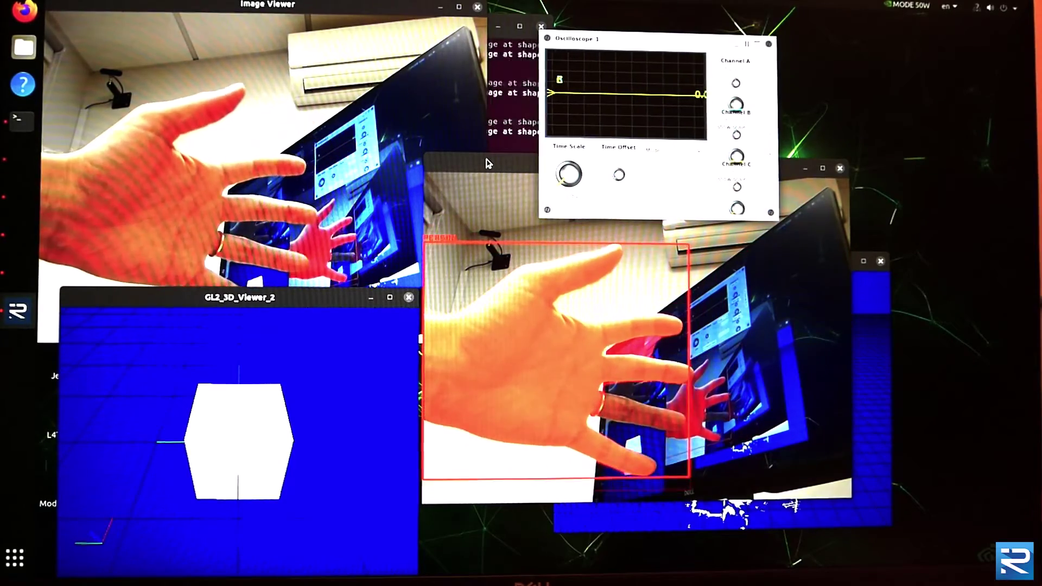
left_click_drag(469, 164, 136, 57)
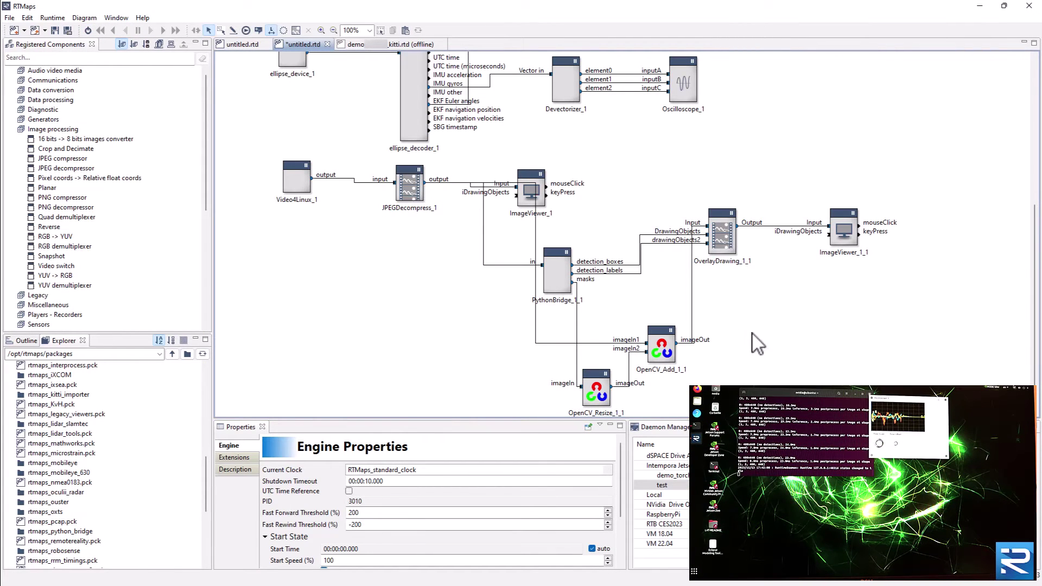
Add a JPEG compressor above ImageViewer_1_1 and connect OverlayDrawing_1_1's output to its input
left_click(10, 129)
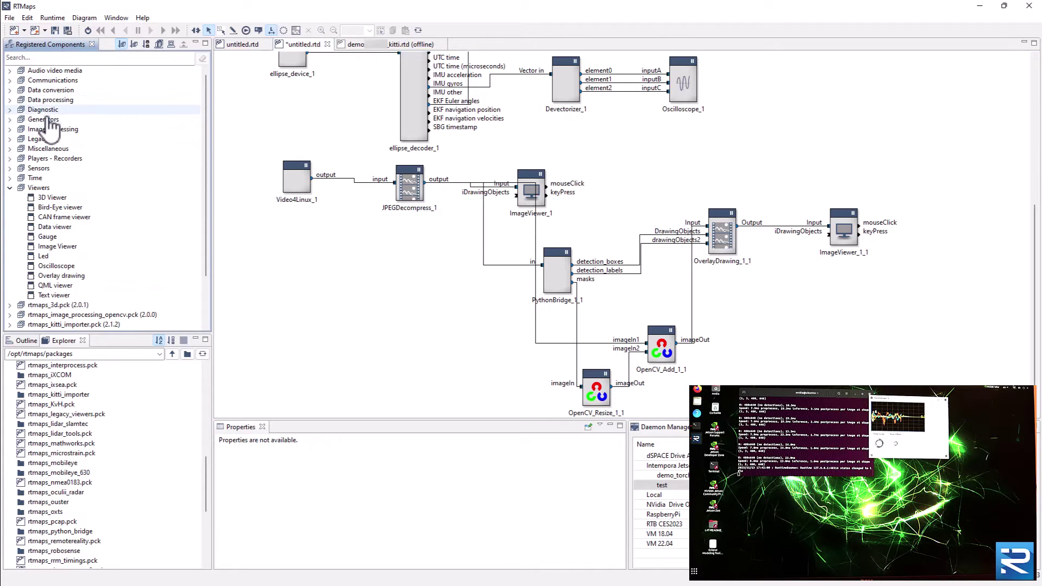
double_click(48, 131)
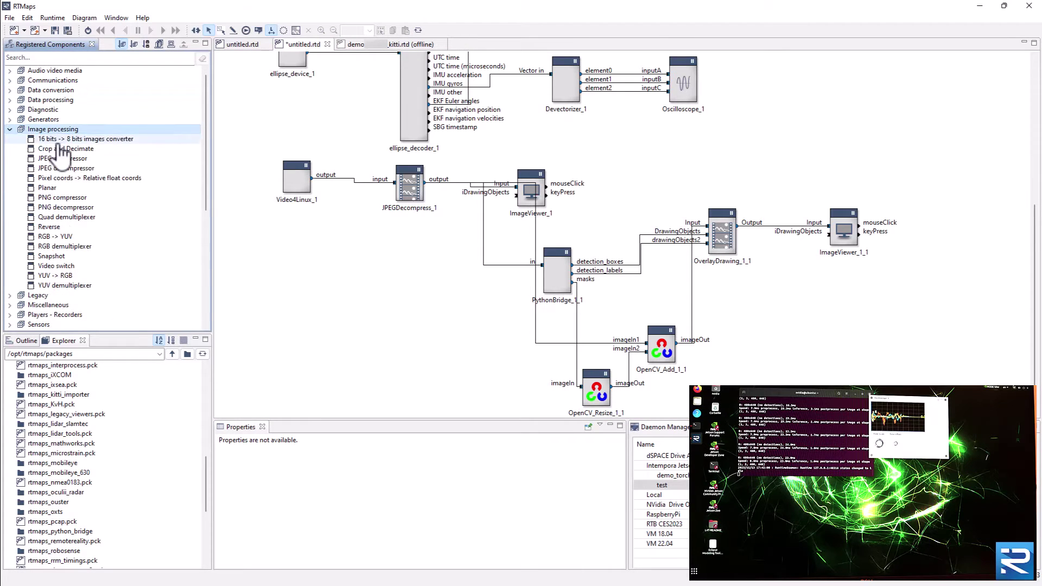
left_click_drag(61, 159, 105, 161)
left_click_drag(800, 285, 809, 145)
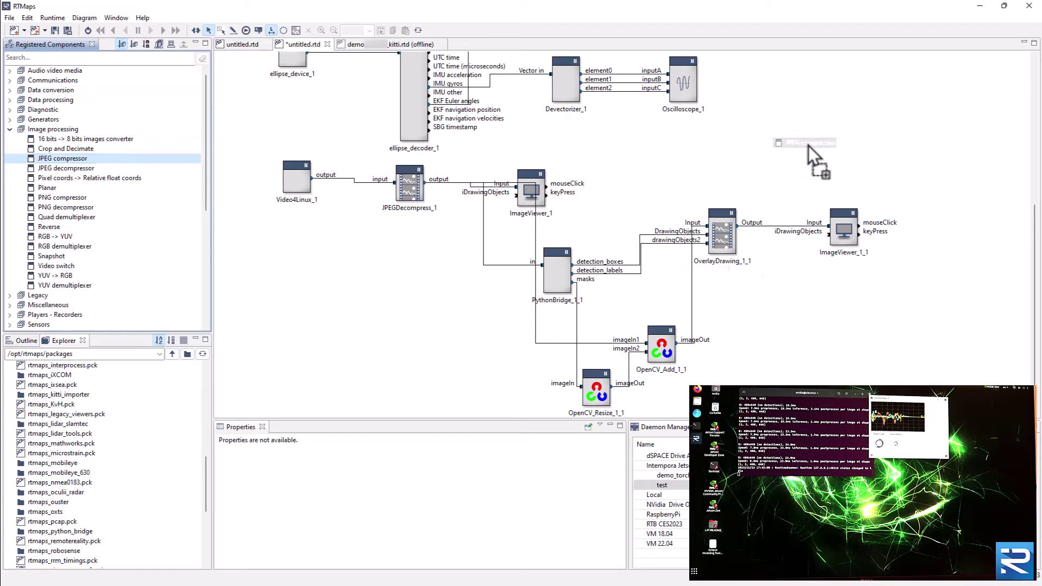
left_click_drag(737, 225, 832, 158)
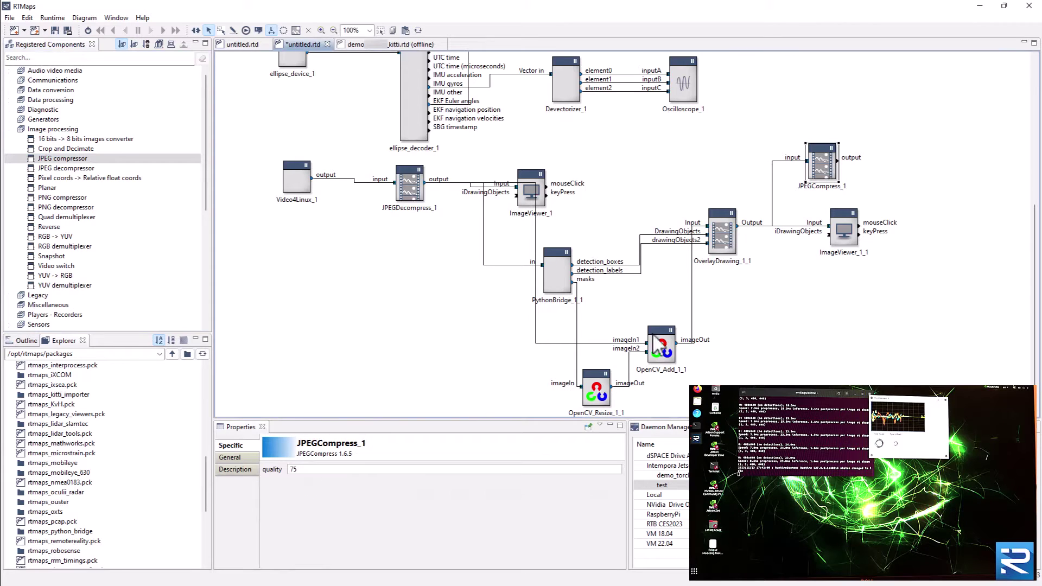
left_click(953, 258)
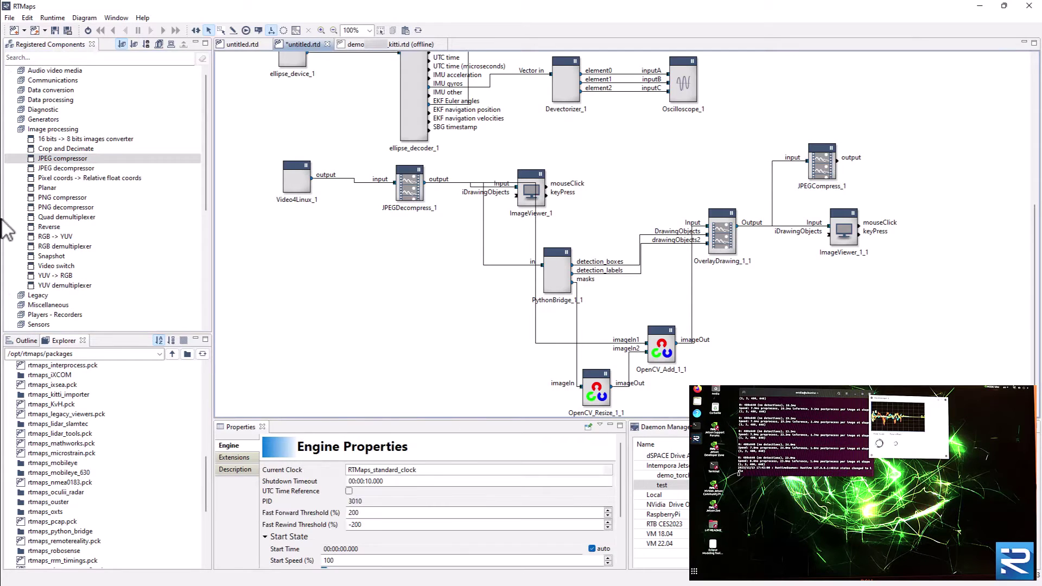
Add a Socket Sender component beside JPEGCompress_1 and connect the compressor's output to input0
double_click(49, 81)
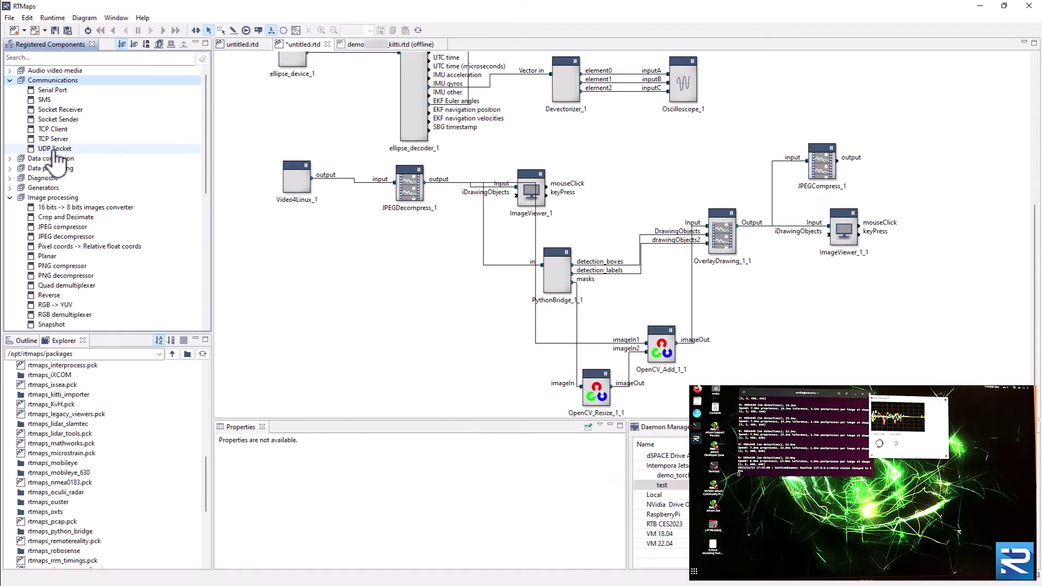
left_click_drag(58, 120, 572, 166)
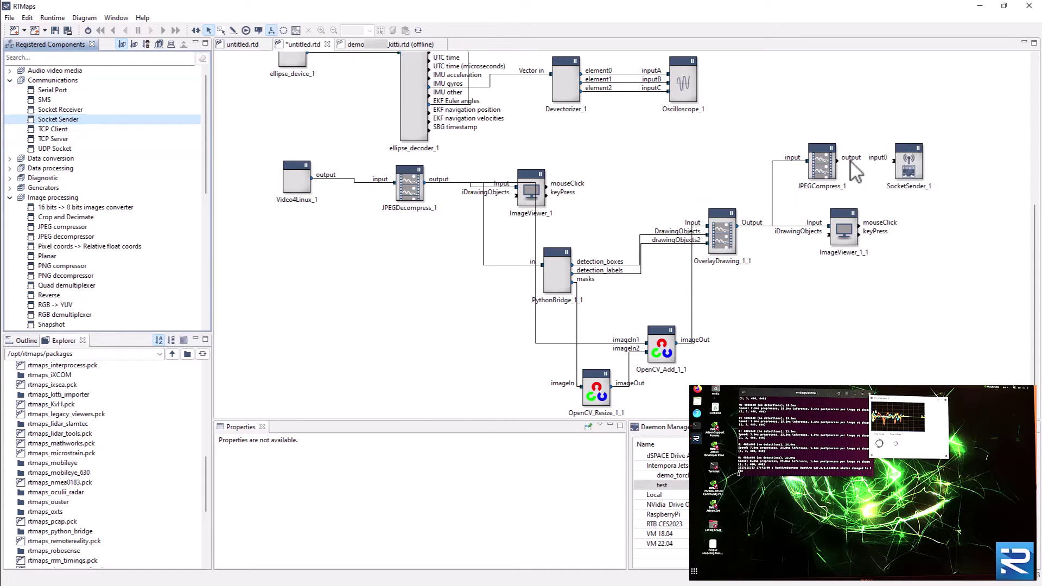
left_click_drag(836, 161, 904, 164)
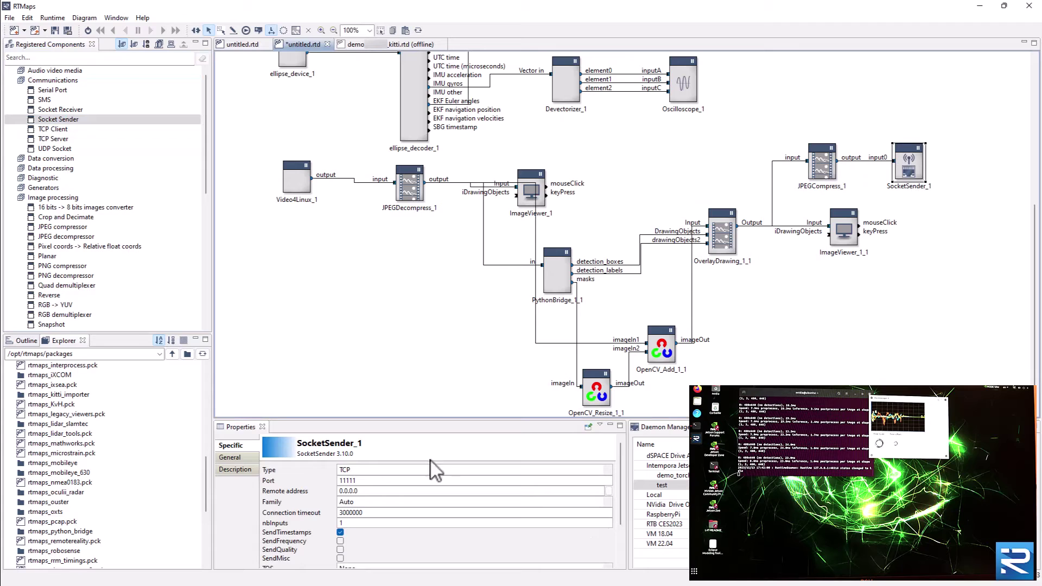
Set the Socket Sender's remote address to 192.168.10.200
left_click_drag(373, 491, 343, 491)
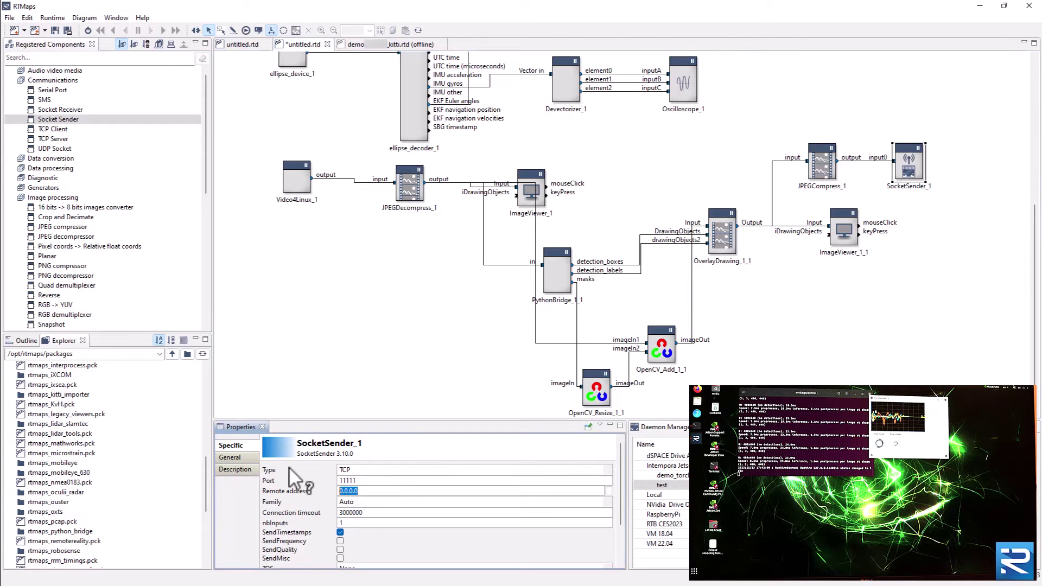
type("192.168.10.200")
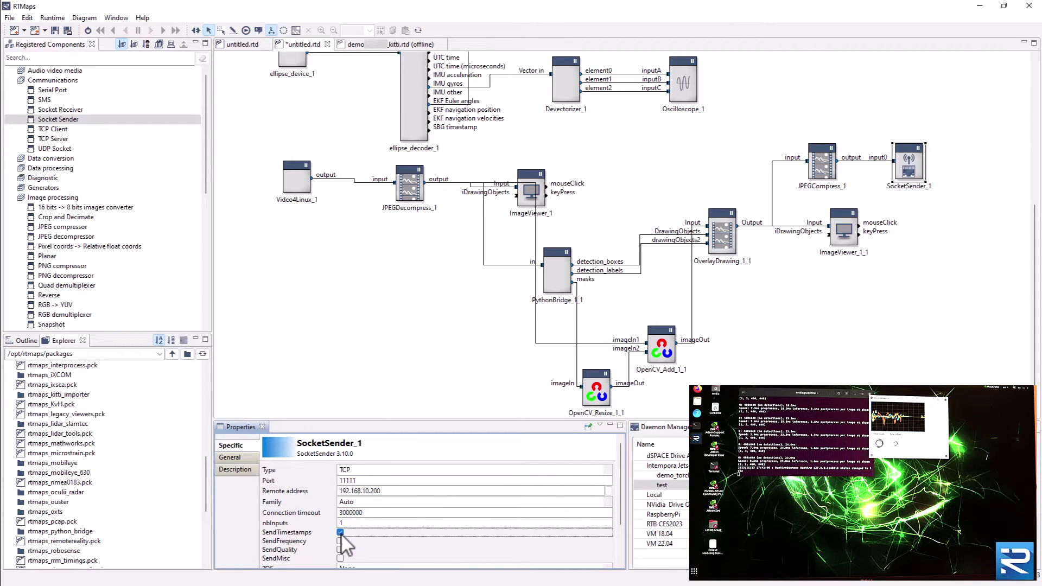
left_click(263, 85)
Add a Socket Receiver component to the empty local diagram
left_click(243, 44)
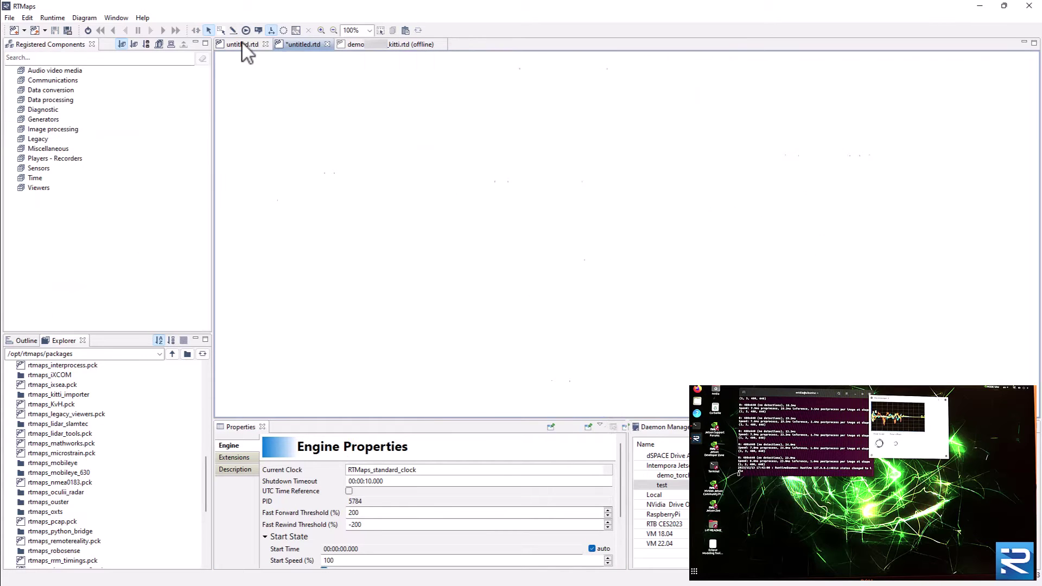
left_click(72, 83)
double_click(70, 81)
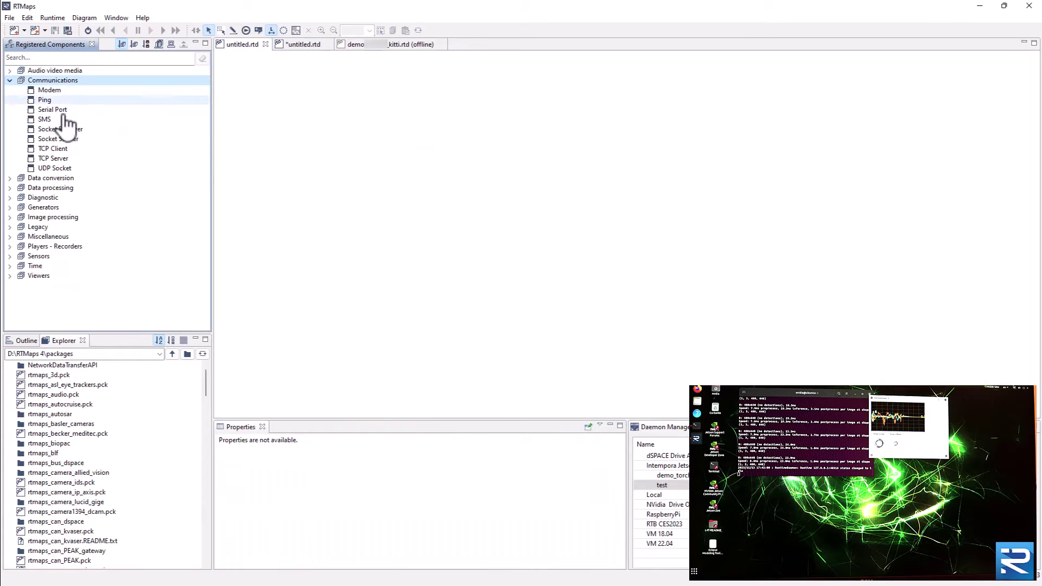
left_click_drag(64, 129, 70, 139)
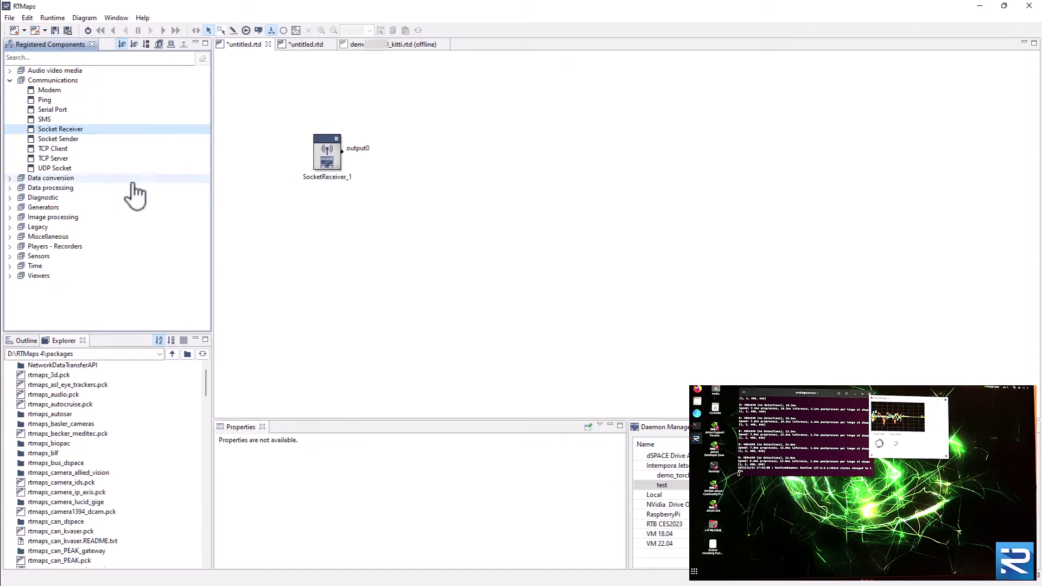
Add a JPEG decompressor beside SocketReceiver_1 and connect the receiver's output0 to its input
double_click(60, 218)
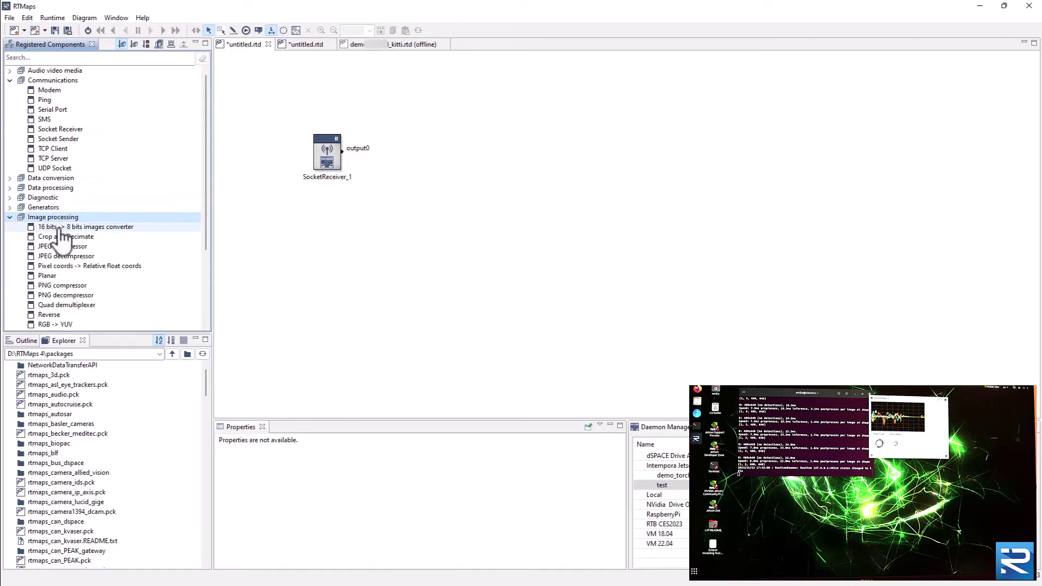
left_click_drag(58, 257, 449, 150)
mouse_move(342, 155)
left_mouse_down()
mouse_move(384, 175)
mouse_move(471, 173)
mouse_move(465, 163)
left_mouse_up()
Add an Image Viewer beside JPEGDecompress_1 and connect the decompressor's output to the viewer's input
scroll(64, 275, "down", 1)
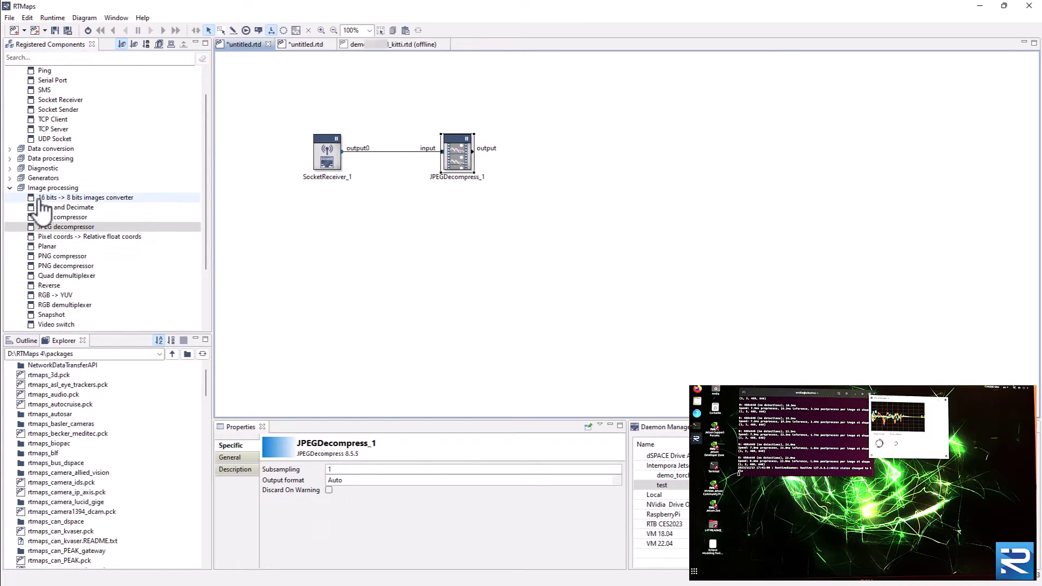
left_click(9, 188)
left_click(11, 277)
left_click_drag(57, 276, 585, 141)
mouse_move(474, 156)
left_mouse_down()
mouse_move(607, 164)
mouse_move(612, 176)
left_mouse_up()
left_click(613, 185)
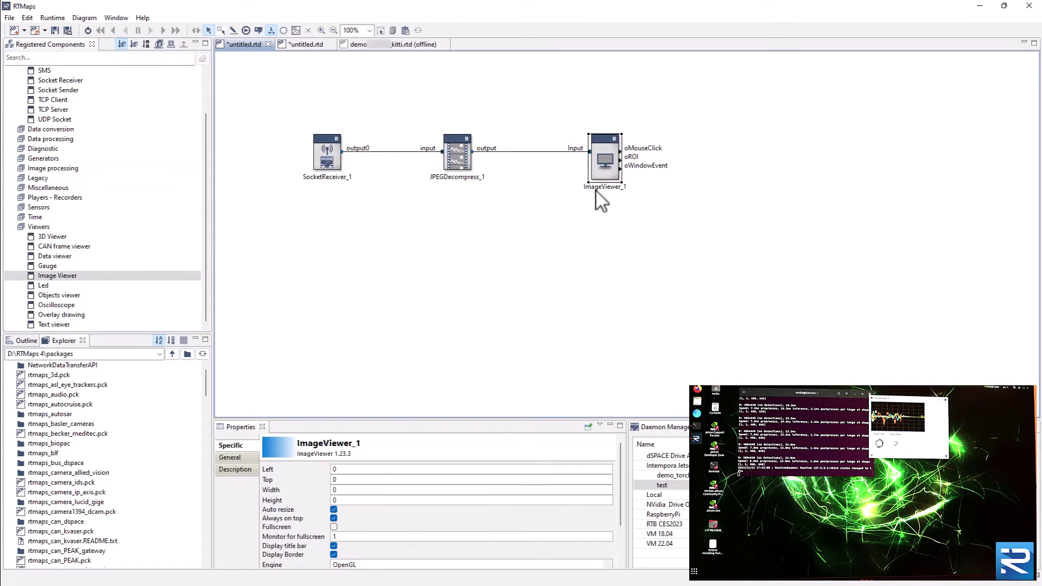
Run the local diagram and the remote Jetson diagram, and move the local viewer window towards the middle of the screen
left_click(88, 29)
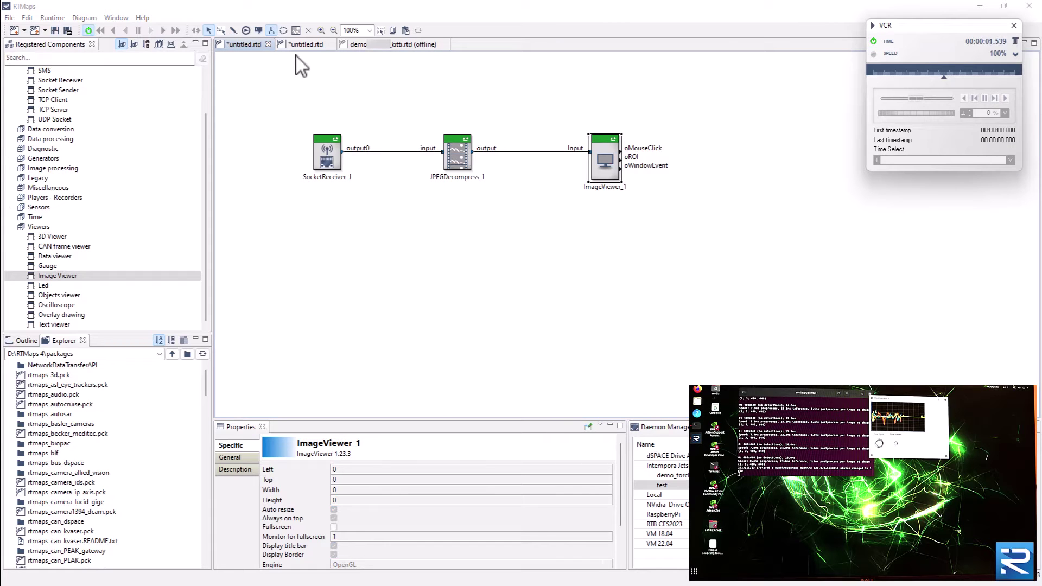
left_click(299, 46)
left_click(88, 30)
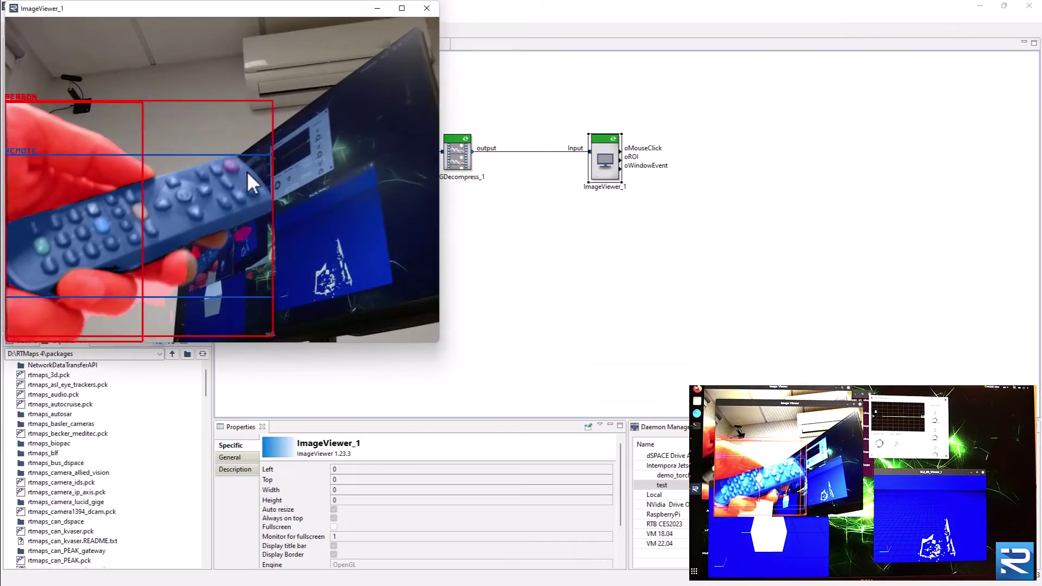
left_click_drag(227, 20, 422, 139)
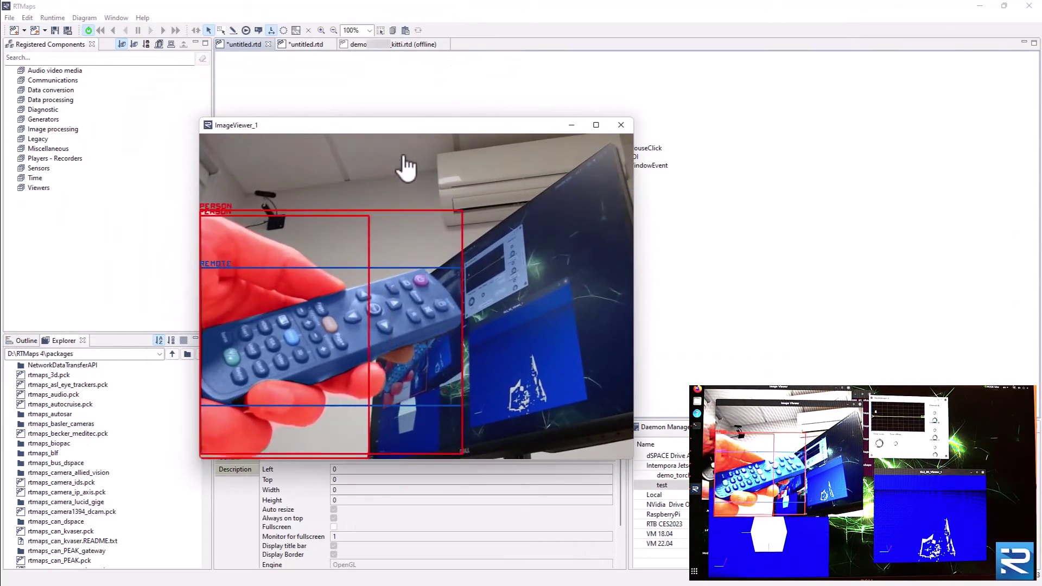
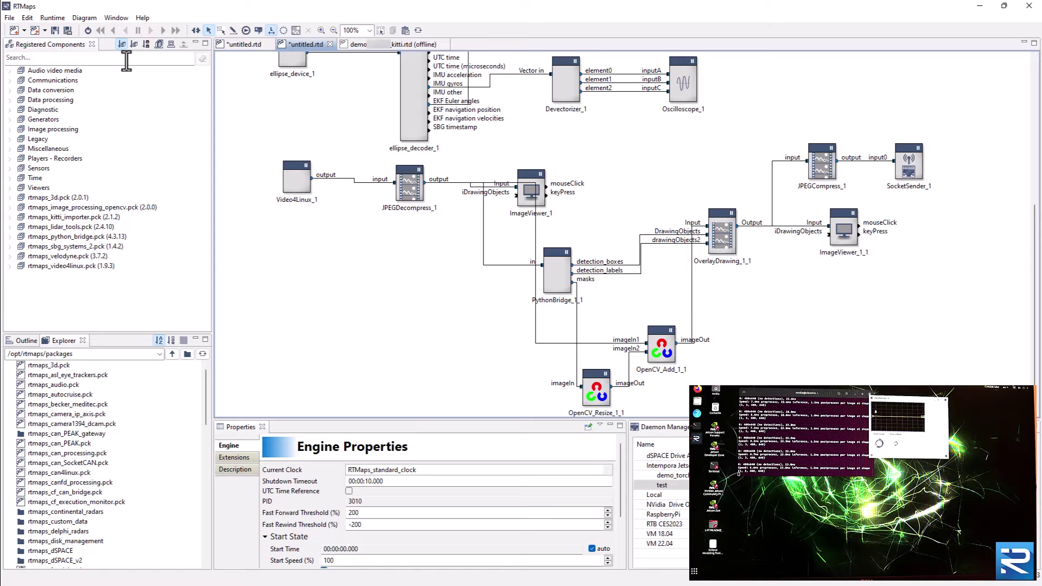
In the extensions settings of the remote Jetson engine, set the distribution type to Slave
left_click(113, 19)
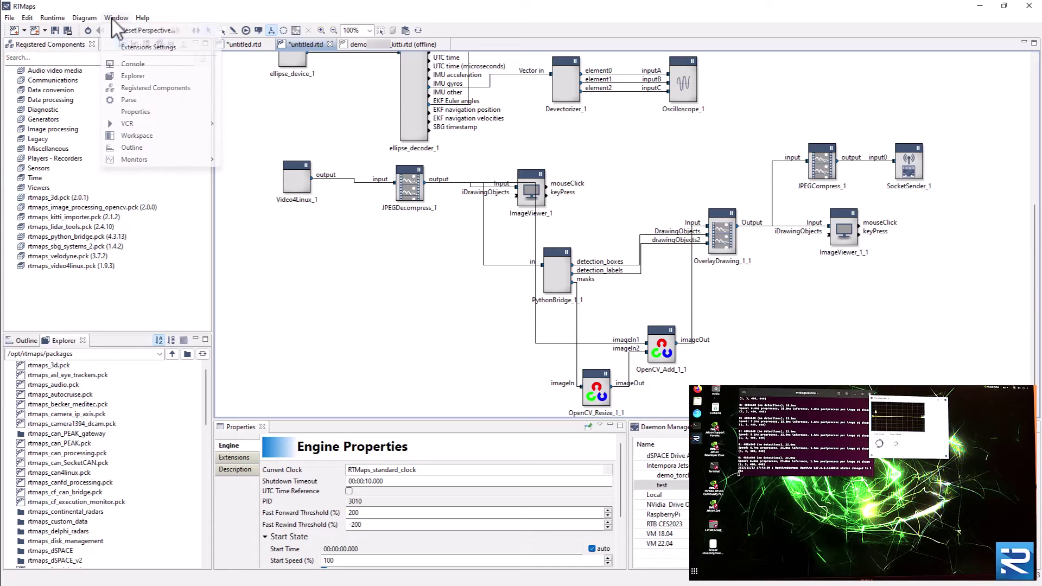
left_click(144, 49)
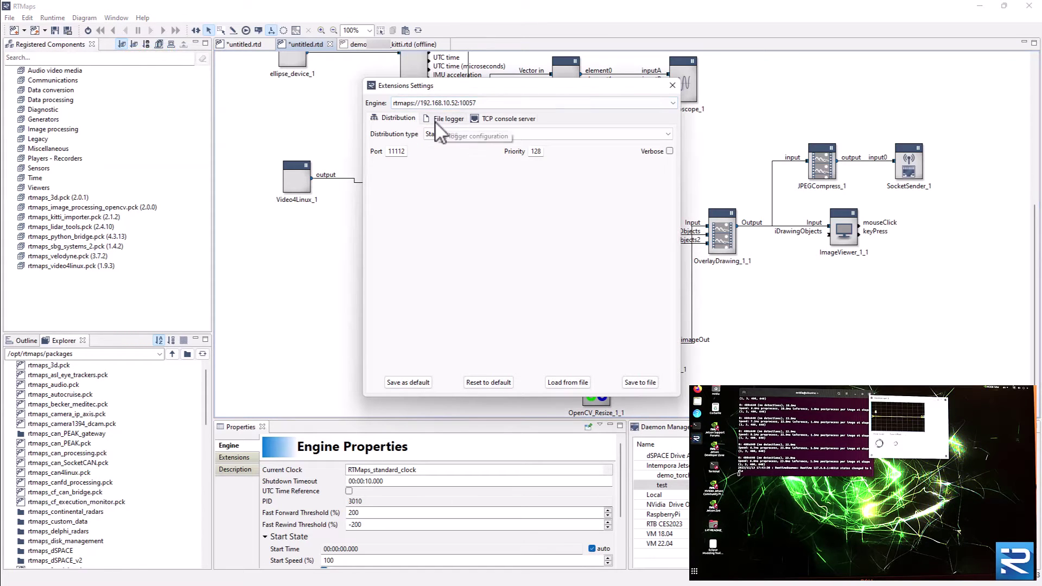
left_click(480, 133)
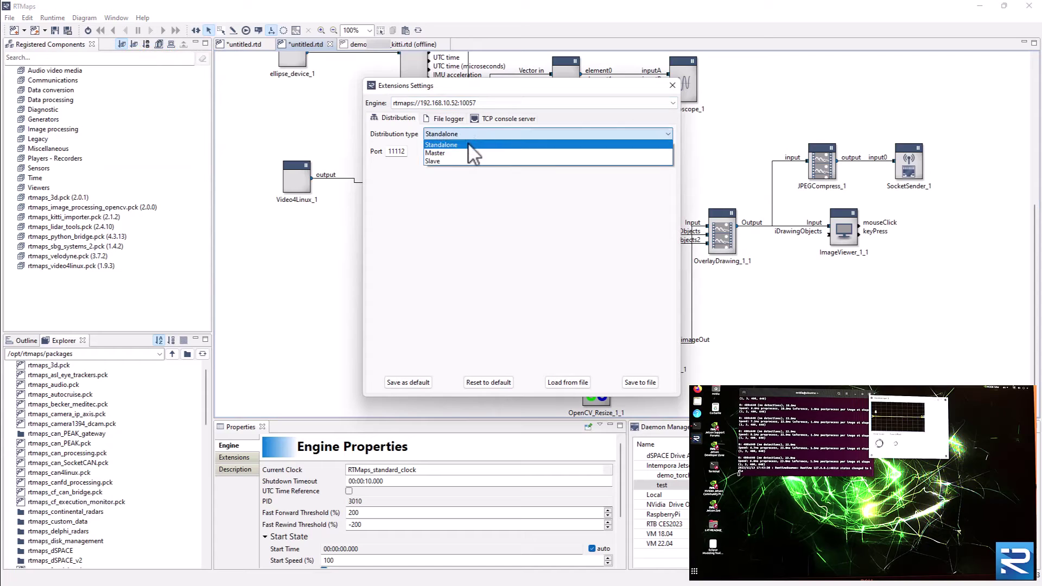
left_click(446, 161)
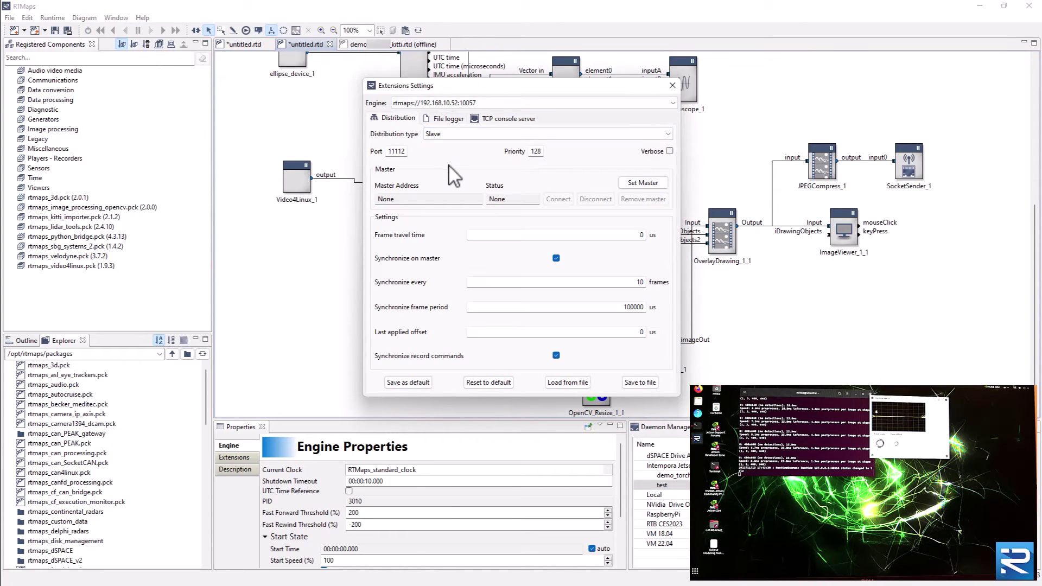
Set the remote engine's master to address 192.168.10.200 and port 11112, and close the extensions settings
left_click(643, 183)
type("192")
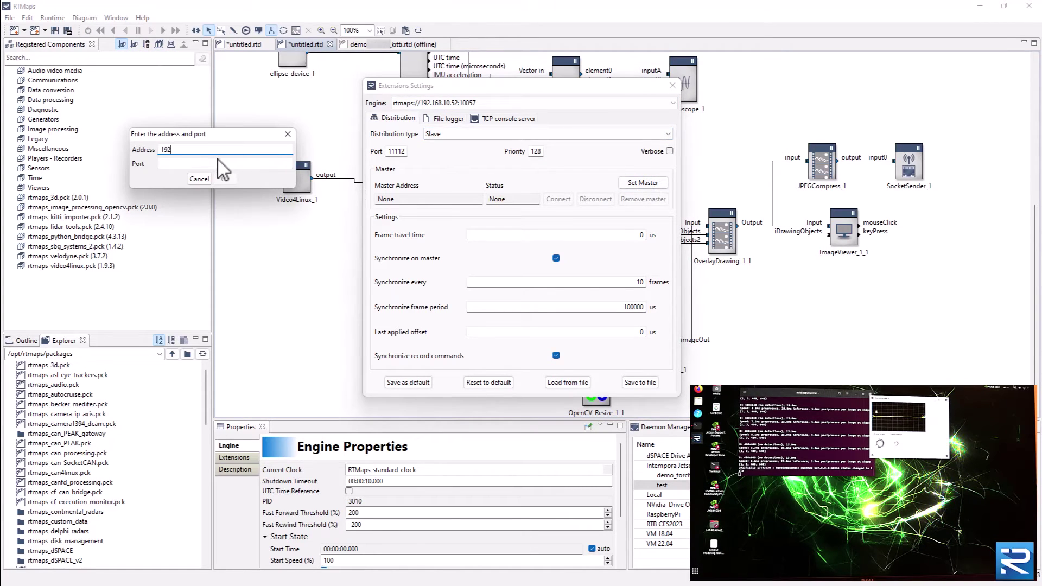
type(".168.10.200")
key("Tab")
type("11112")
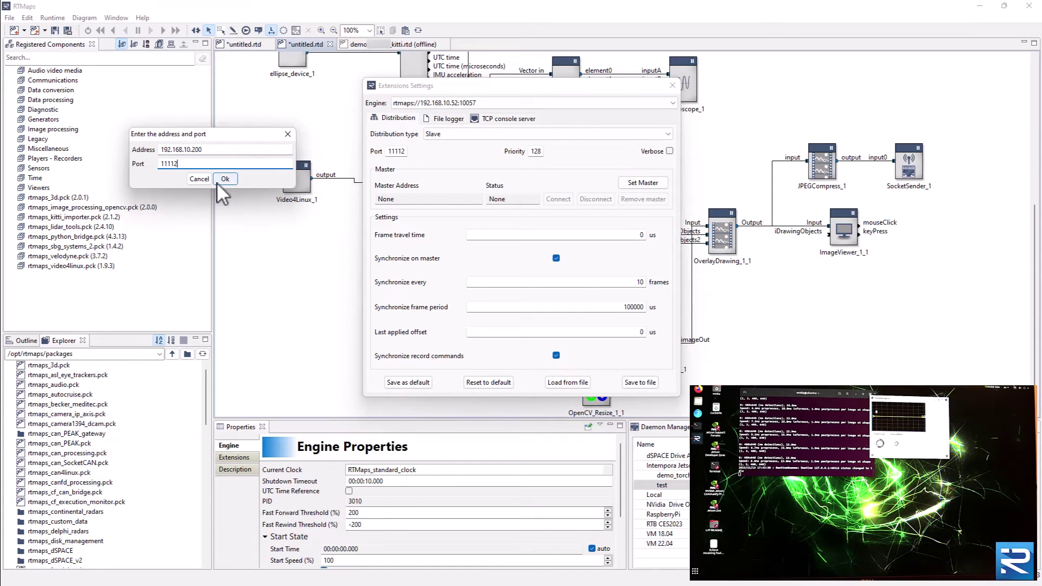
left_click(225, 179)
left_click(671, 85)
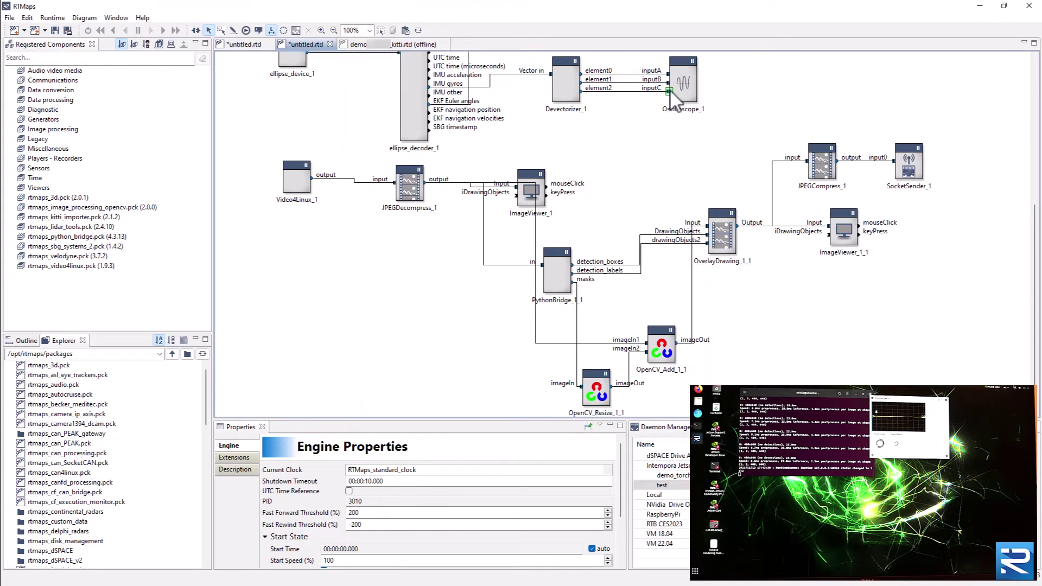
In the local diagram's extensions settings, set the distribution type to Master and select the slave 192.168.10.52 11112
left_click(244, 45)
left_click(116, 17)
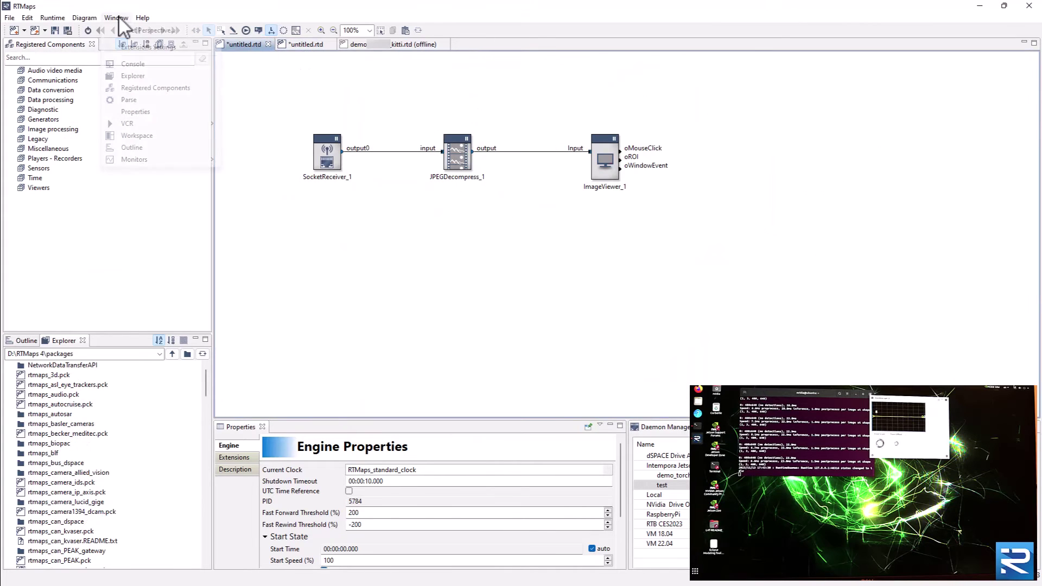
left_click(130, 47)
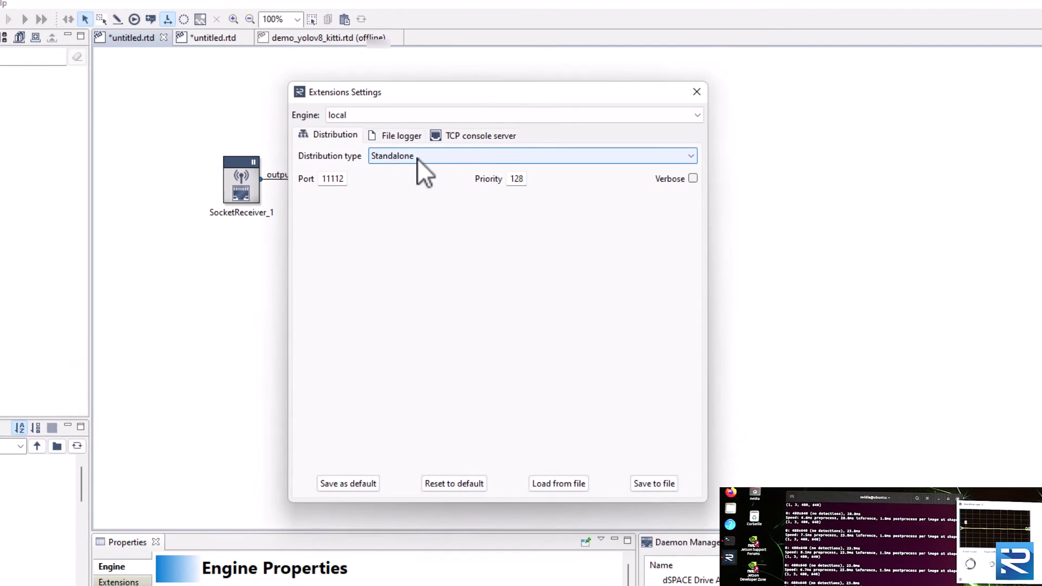
left_click(462, 136)
left_click(413, 181)
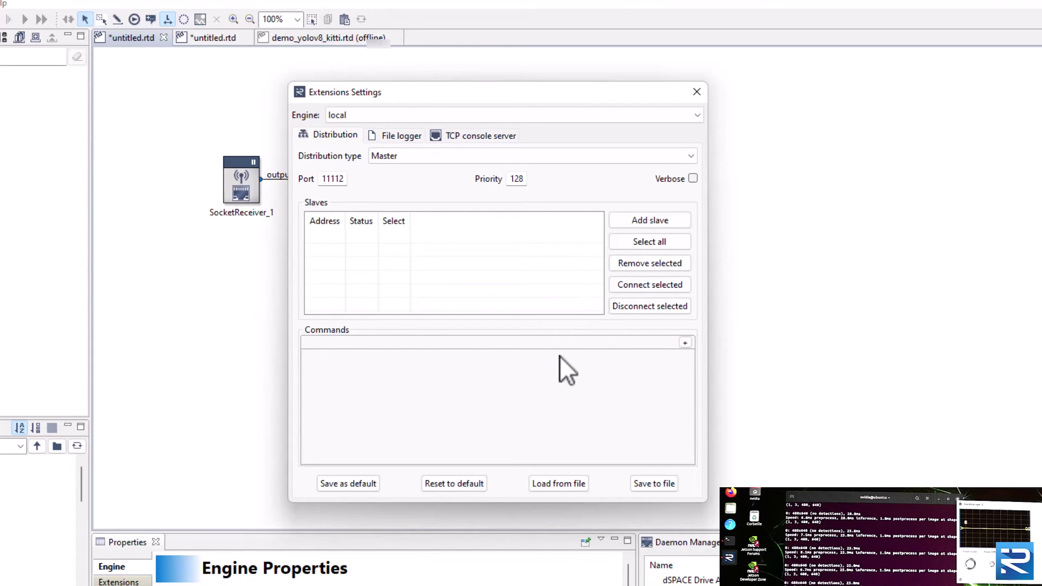
left_click(350, 239)
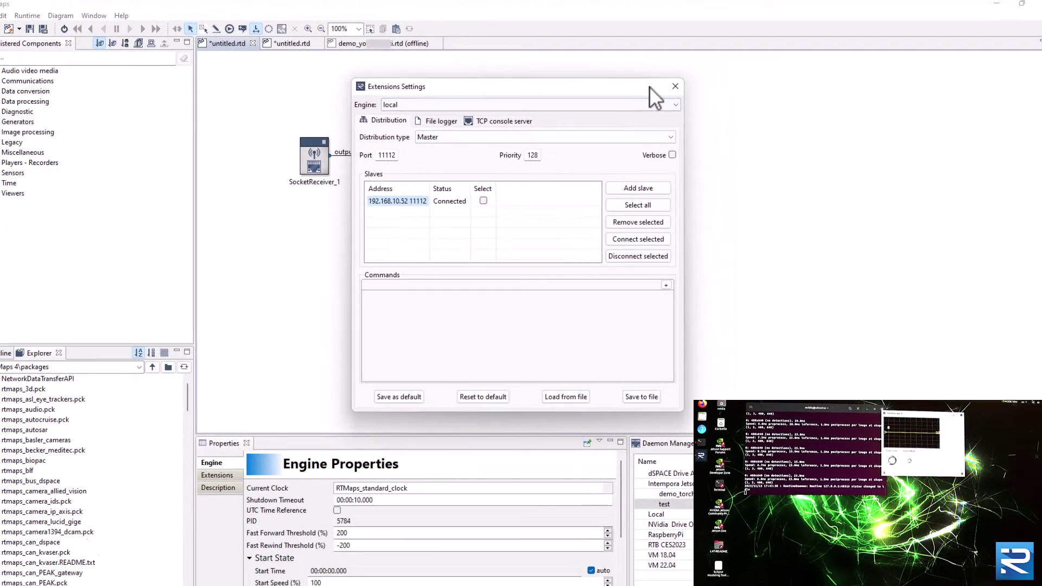
left_click(676, 87)
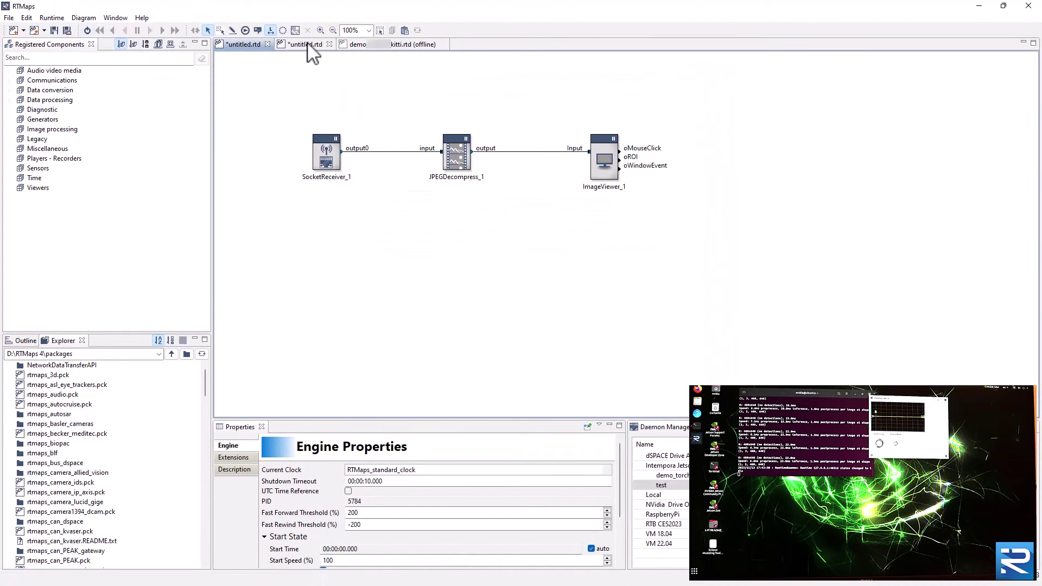
Test the synchronised start and shutdown of both diagrams from the local master diagram
left_click(87, 31)
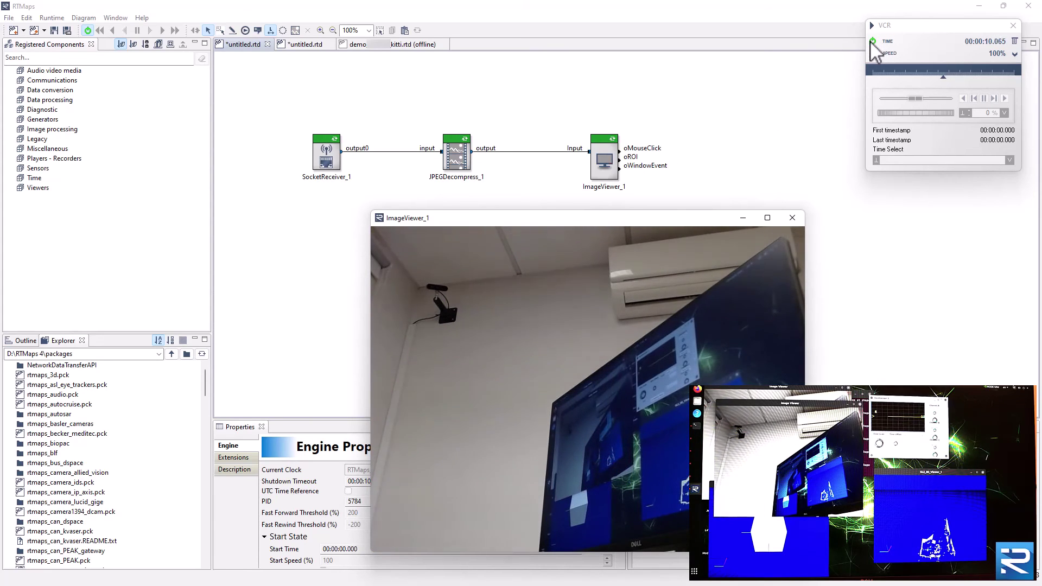
left_click(873, 40)
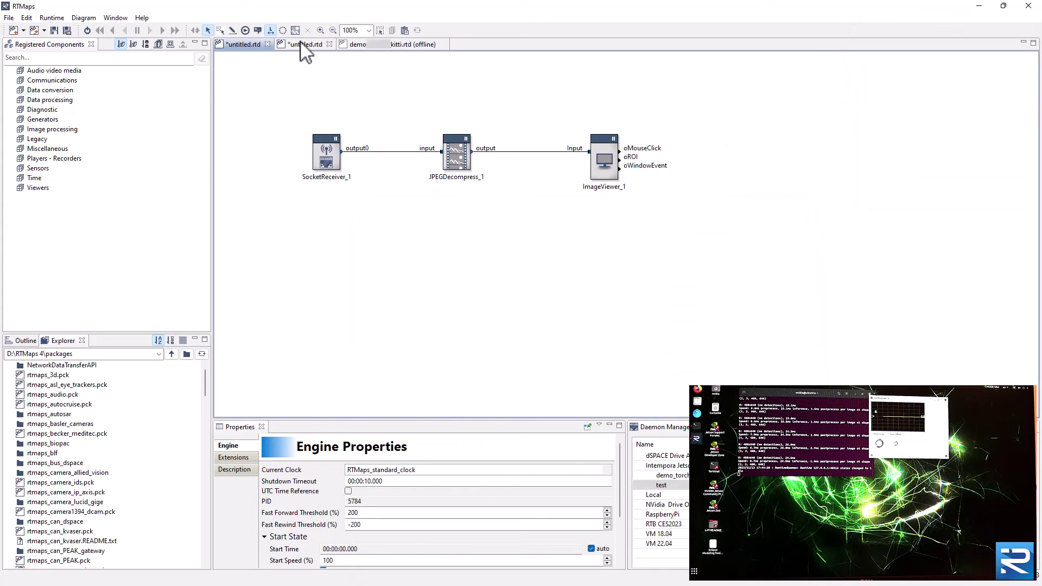